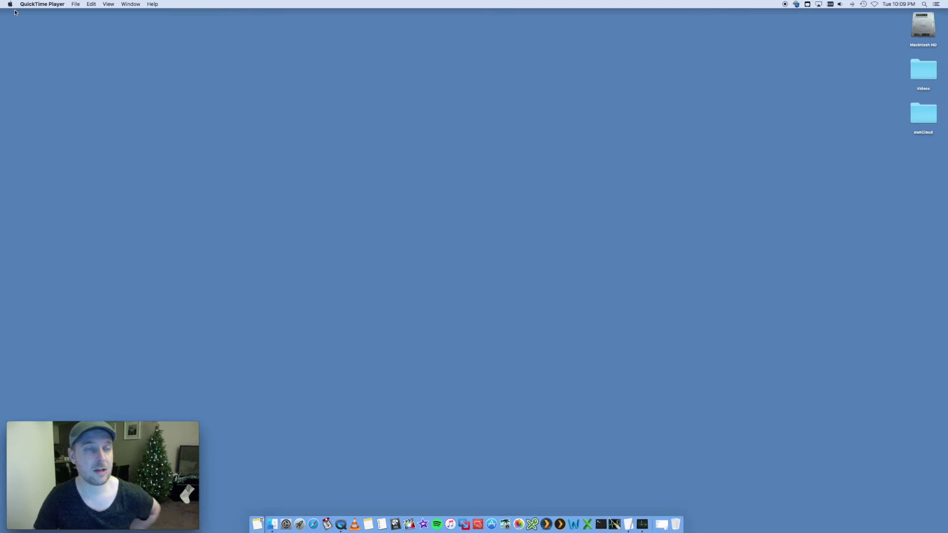
# Open the current user's login items in the Users & Groups settings of System Preferences
pyautogui.moveTo(1, 1)
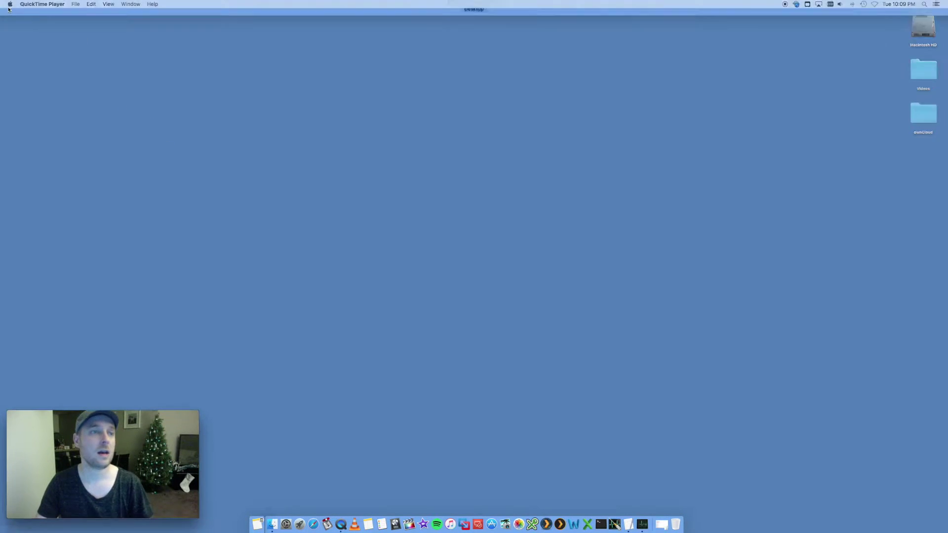
pyautogui.click(11, 8)
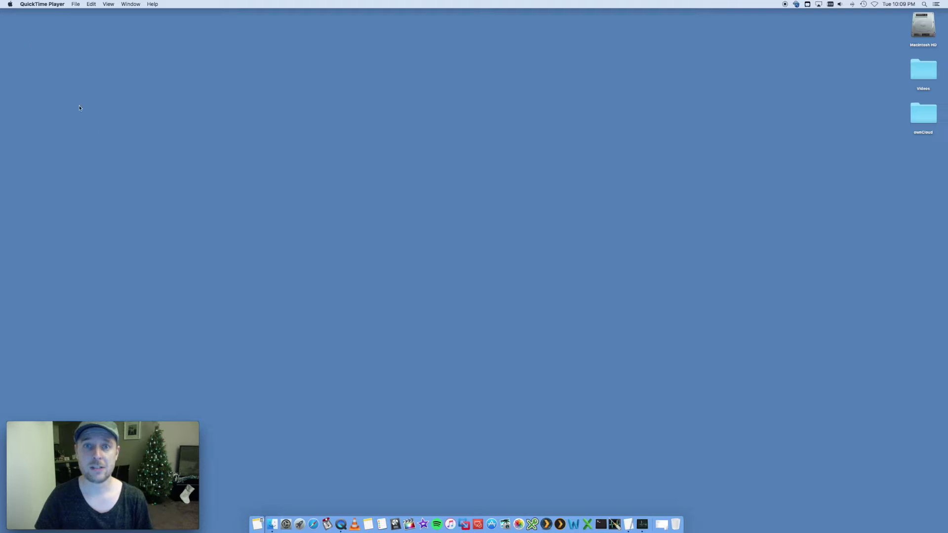
pyautogui.click(286, 524)
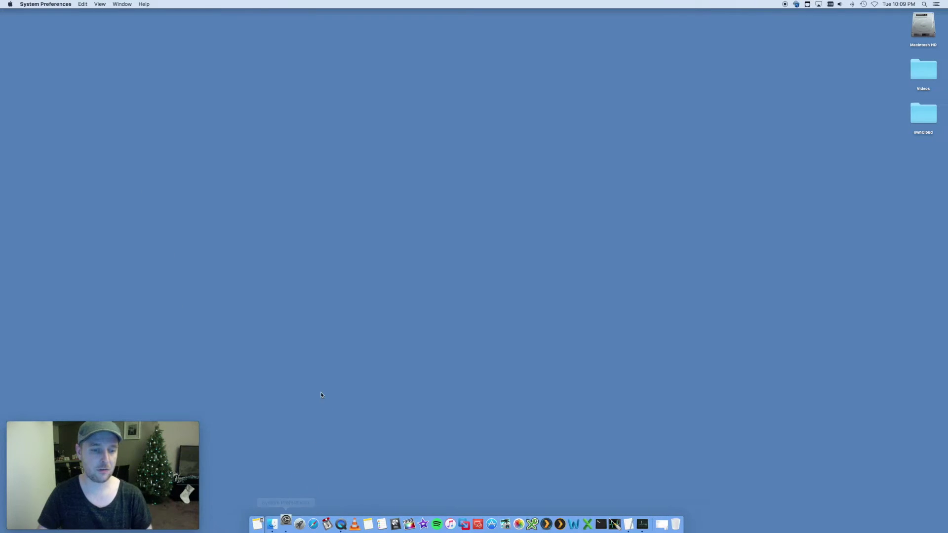
pyautogui.moveTo(217, 224); pyautogui.dragTo(444, 158)
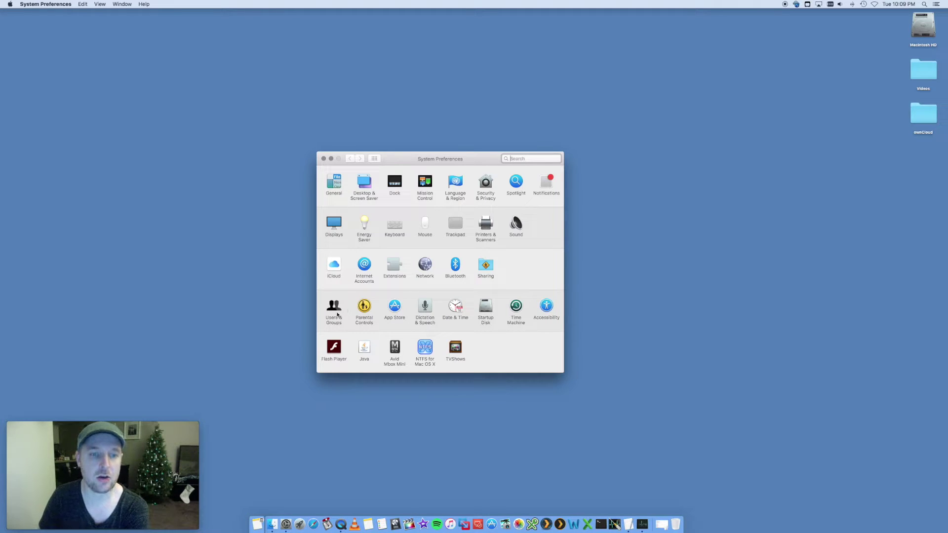
pyautogui.click(335, 307)
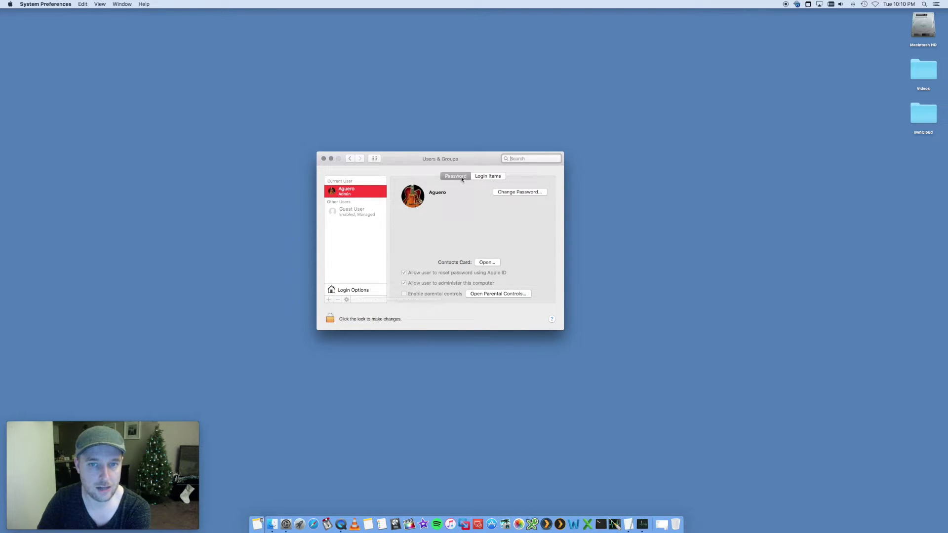
pyautogui.click(494, 179)
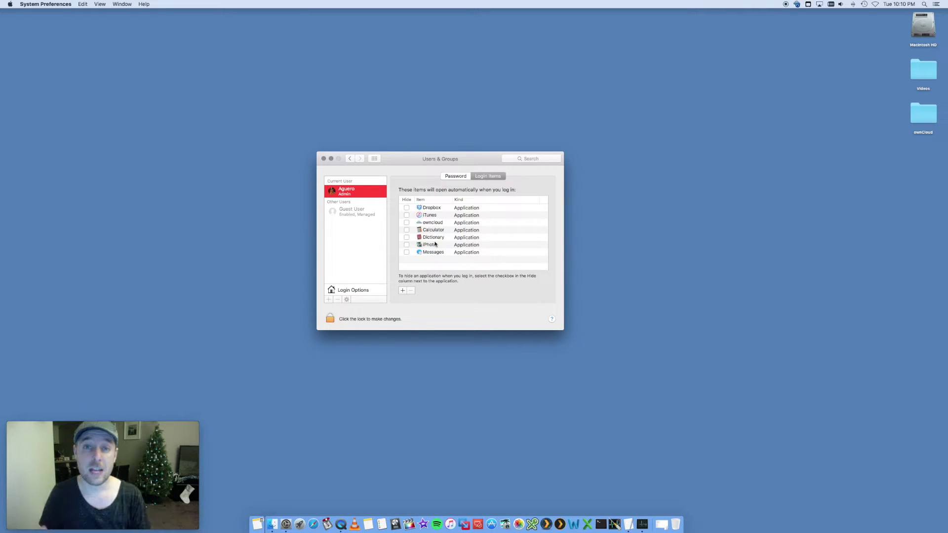
# Remove Messages, iPhoto, Dictionary and Calculator from the login items and close the preferences window
pyautogui.click(437, 252)
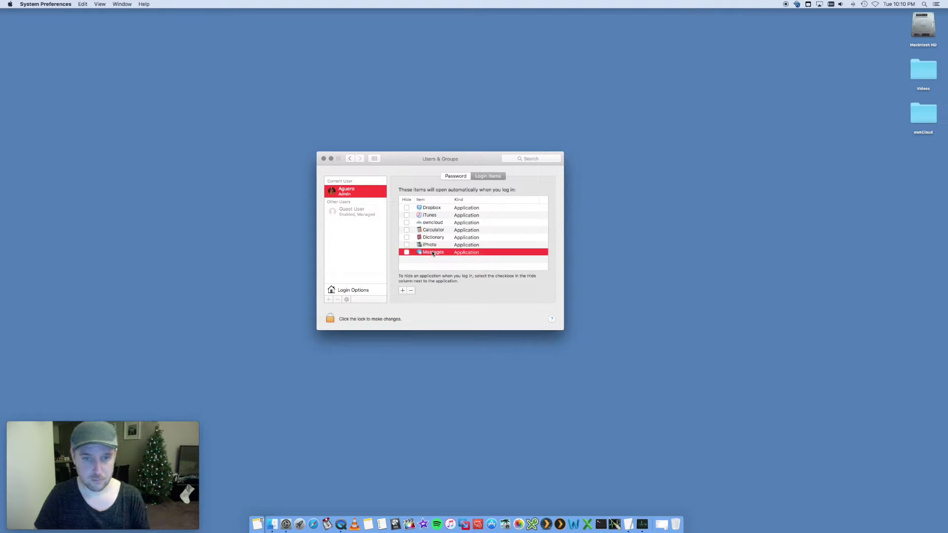
pyautogui.click(411, 291)
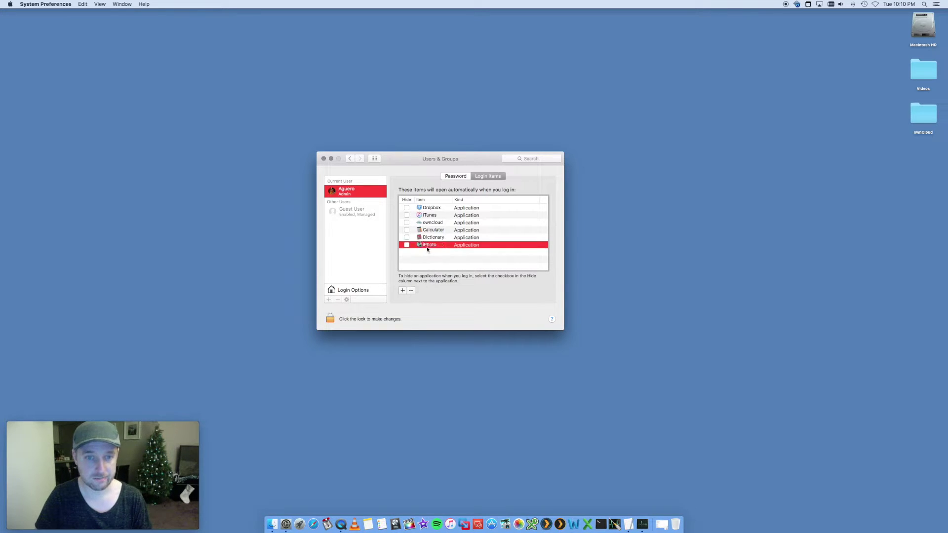
pyautogui.click(411, 291)
pyautogui.click(410, 291)
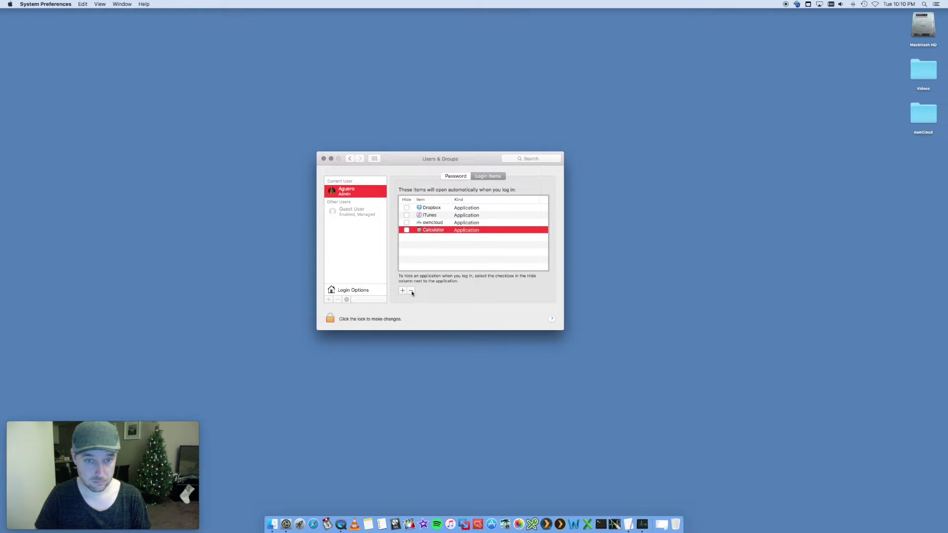
pyautogui.click(411, 291)
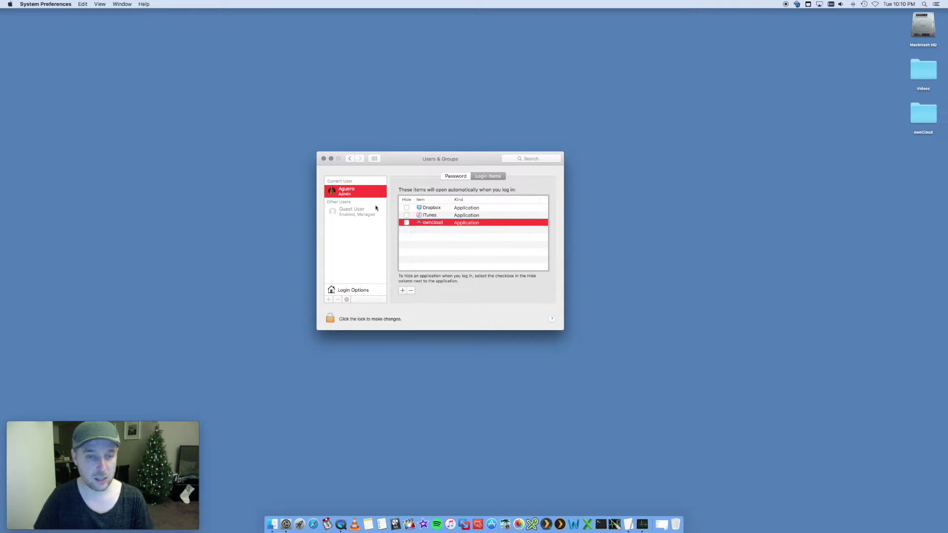
pyautogui.click(323, 158)
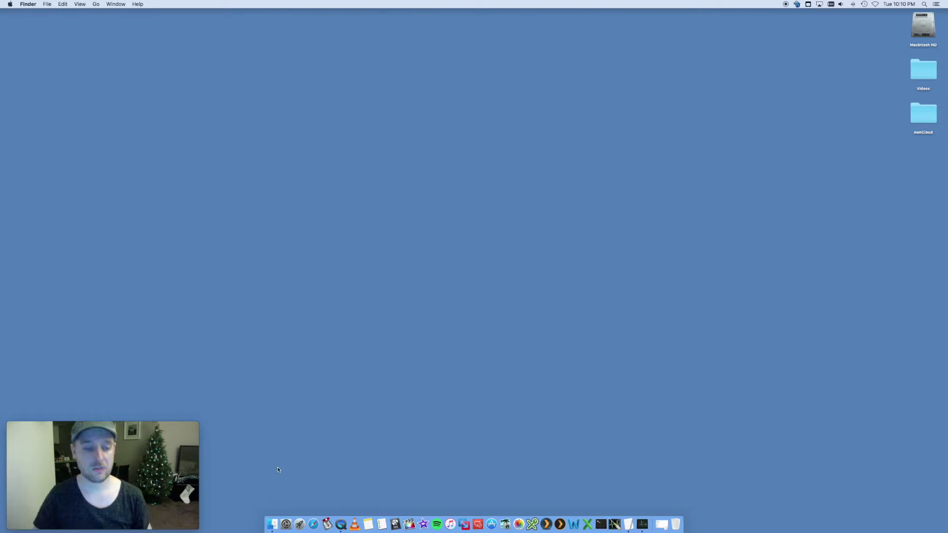
# Open a smaller Finder window and look through the installed programs in the Applications folder
pyautogui.click(272, 524)
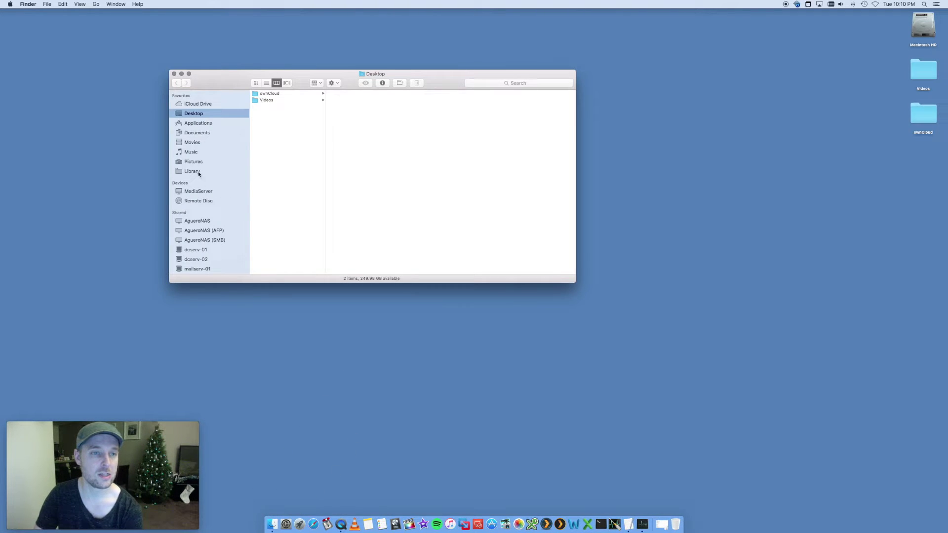
pyautogui.moveTo(575, 282); pyautogui.dragTo(483, 203)
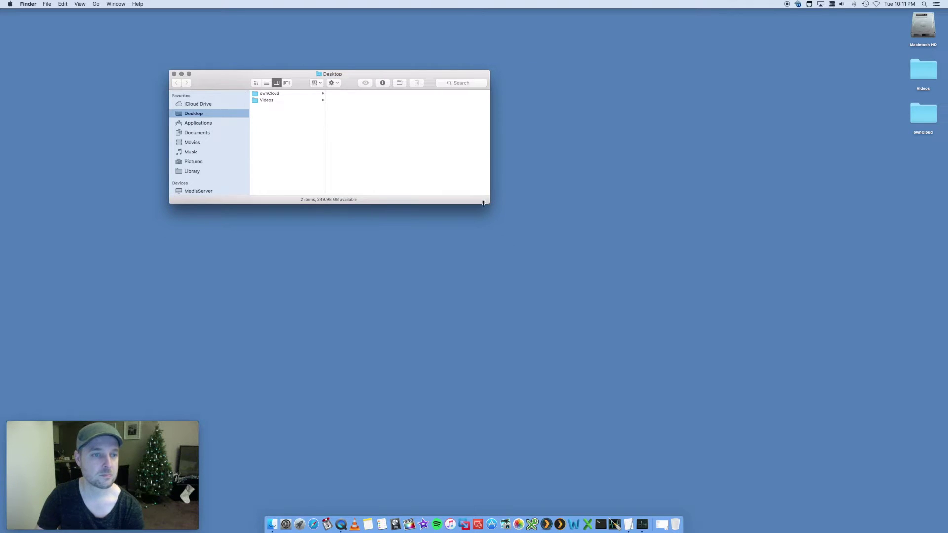
pyautogui.click(205, 123)
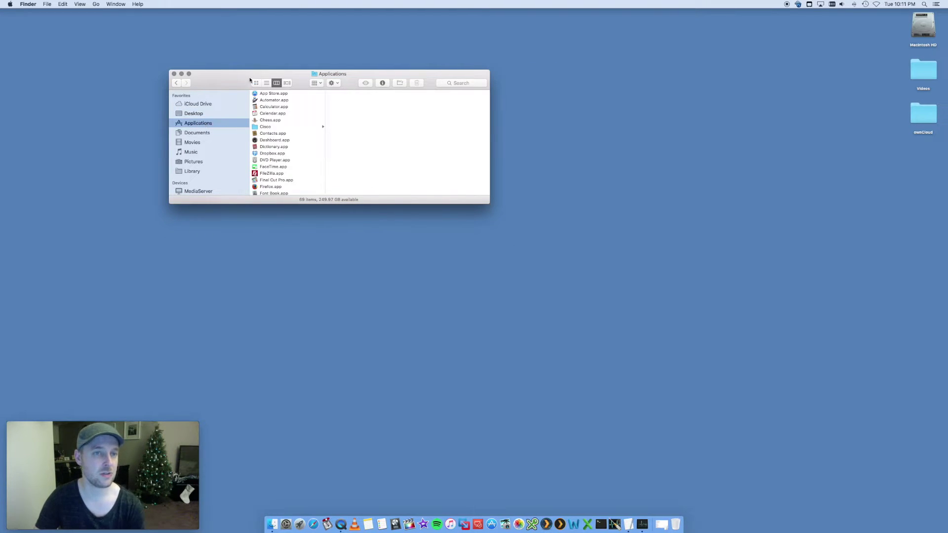
pyautogui.moveTo(247, 79); pyautogui.dragTo(337, 82)
pyautogui.scroll(-10, 375, 136)
pyautogui.scroll(10, 375, 138)
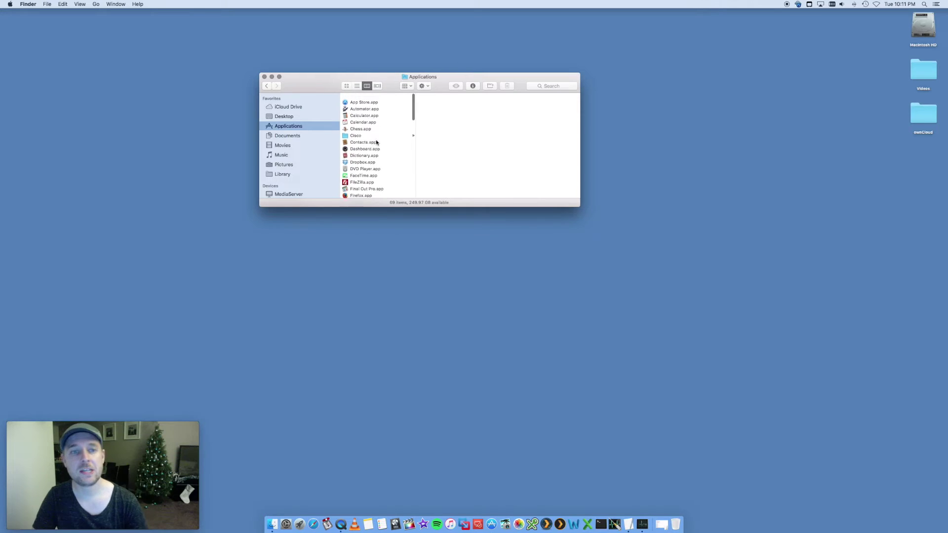
# Examine the contents of the Documents and Movies folders for files that take up disk space
pyautogui.click(286, 136)
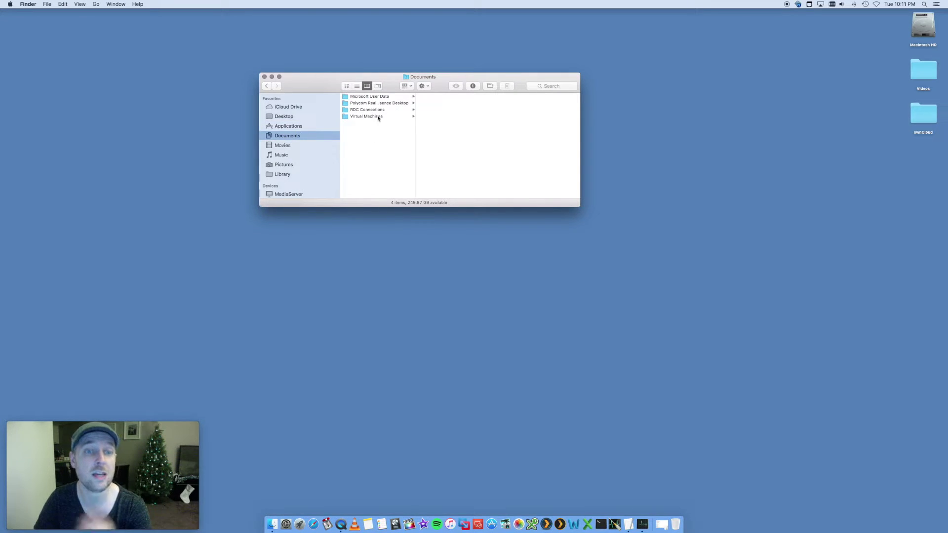
pyautogui.click(285, 146)
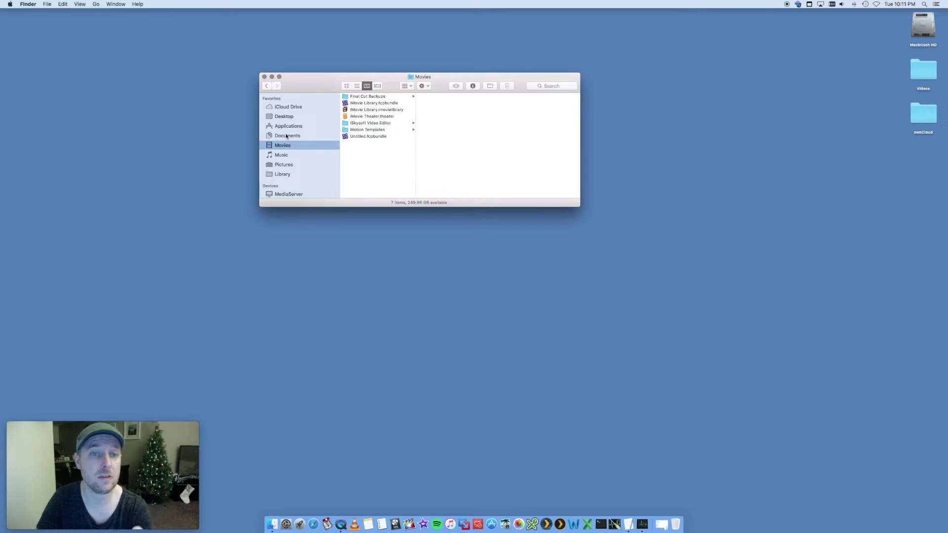
pyautogui.moveTo(394, 157); pyautogui.dragTo(381, 93)
pyautogui.click(377, 168)
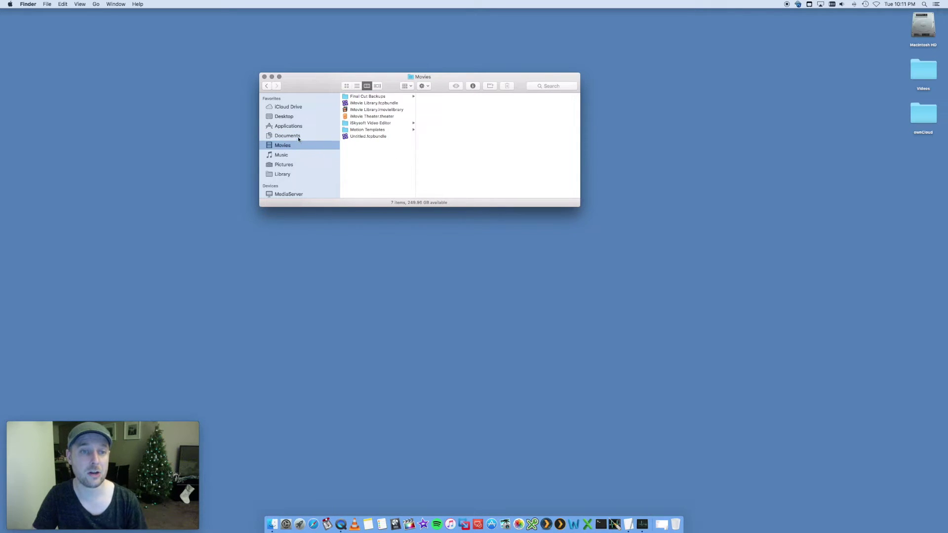
pyautogui.click(298, 139)
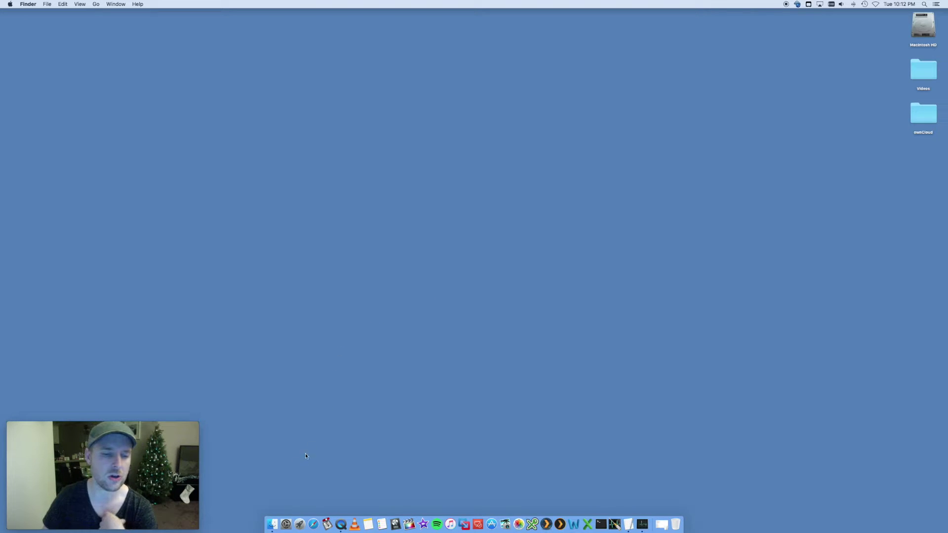
# Review the intervals for removing history items in Safari's General preferences, and close the preferences and browser windows
pyautogui.click(315, 522)
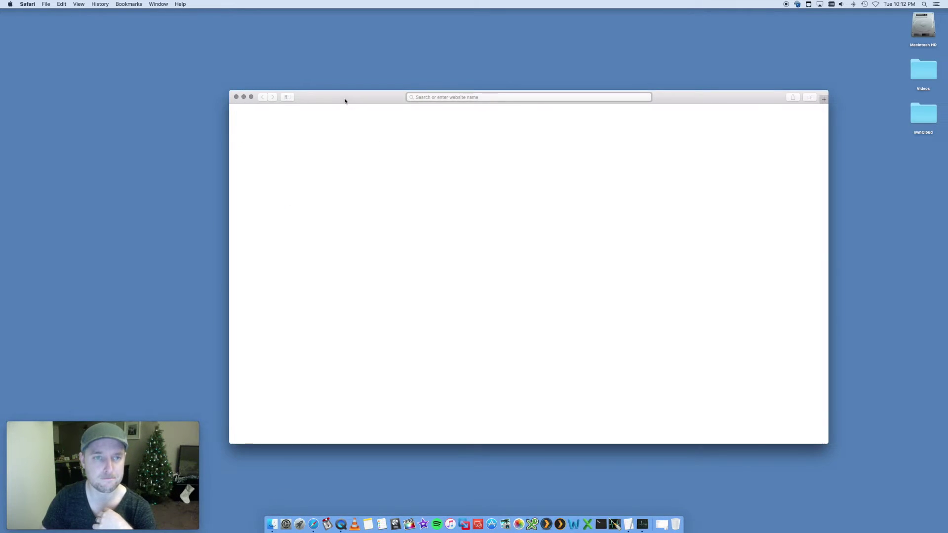
pyautogui.click(28, 5)
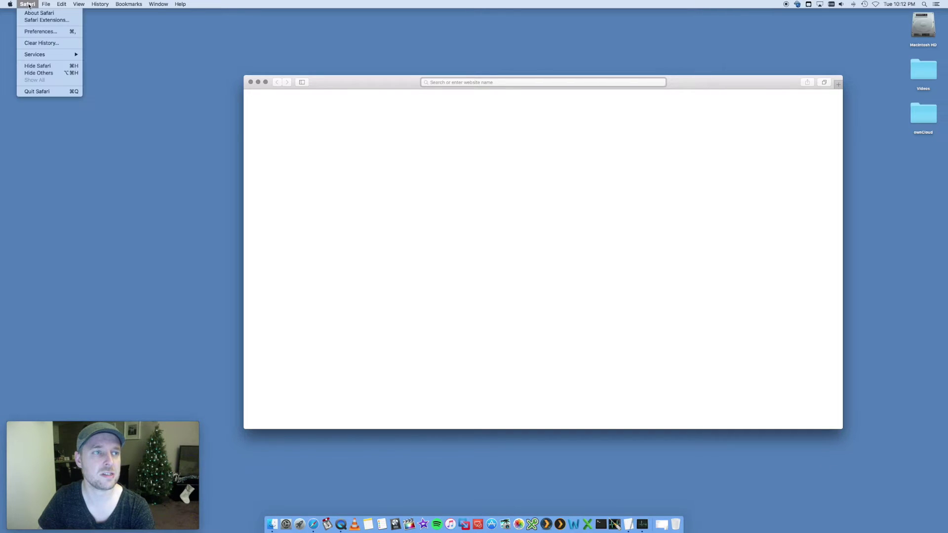
pyautogui.click(40, 31)
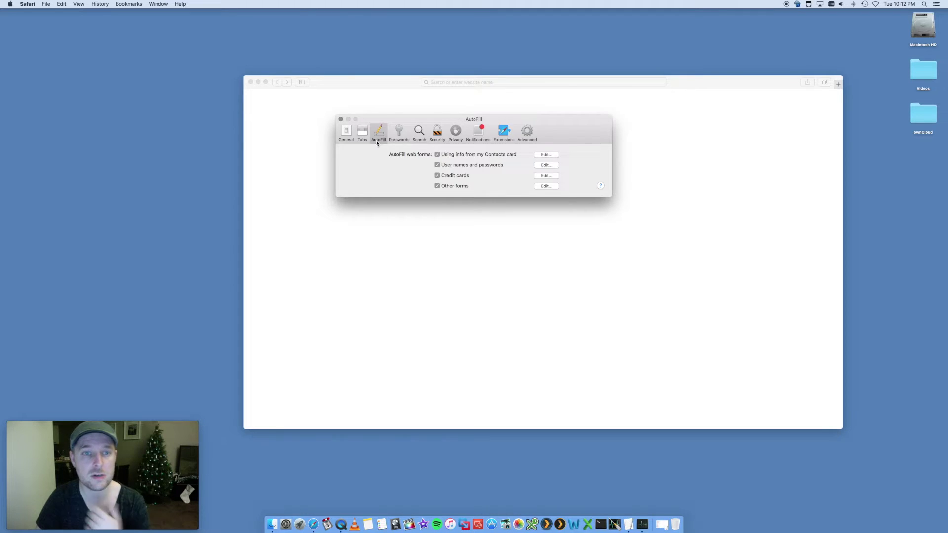
pyautogui.click(348, 135)
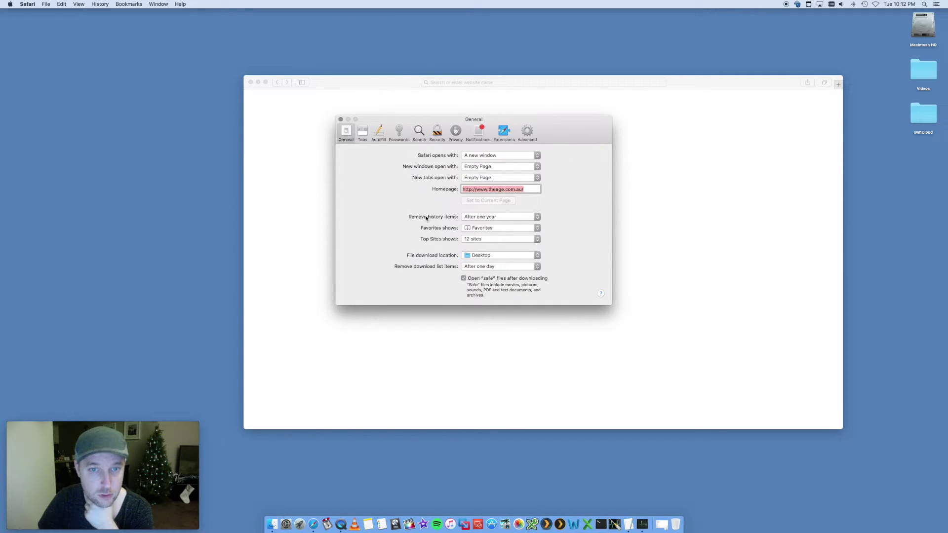
pyautogui.click(492, 219)
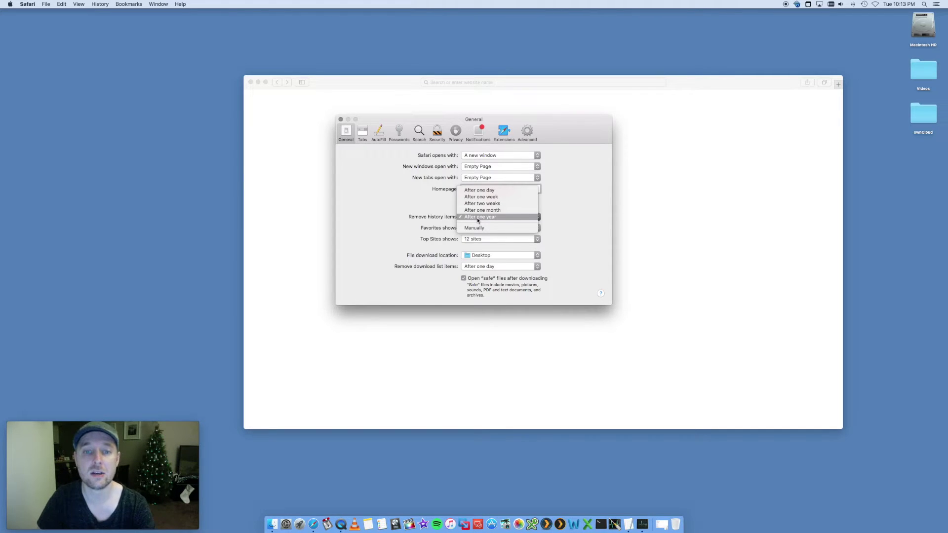
pyautogui.click(482, 190)
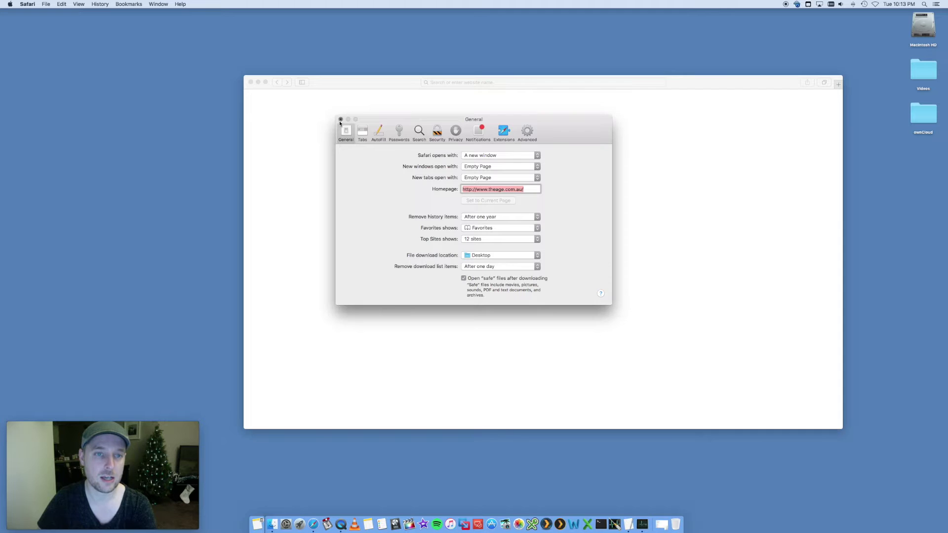
pyautogui.click(341, 119)
pyautogui.click(251, 82)
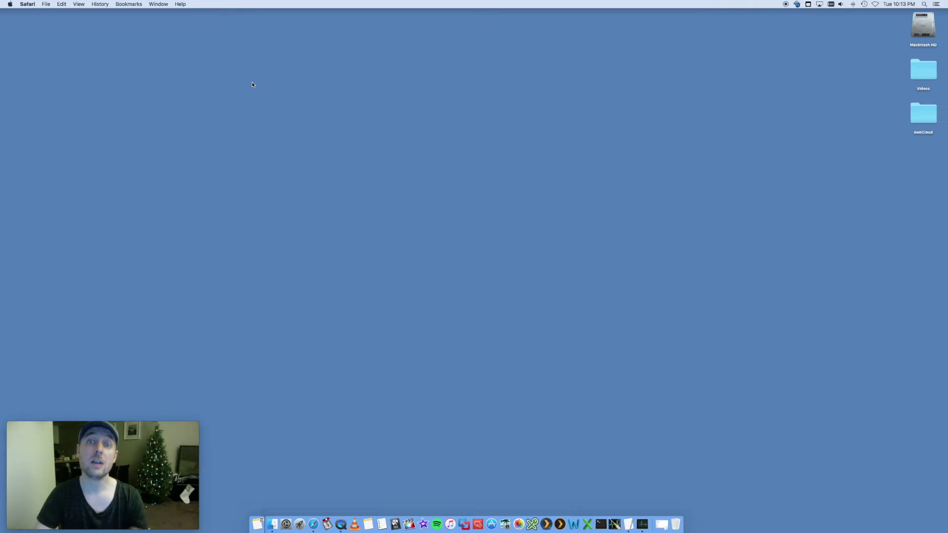
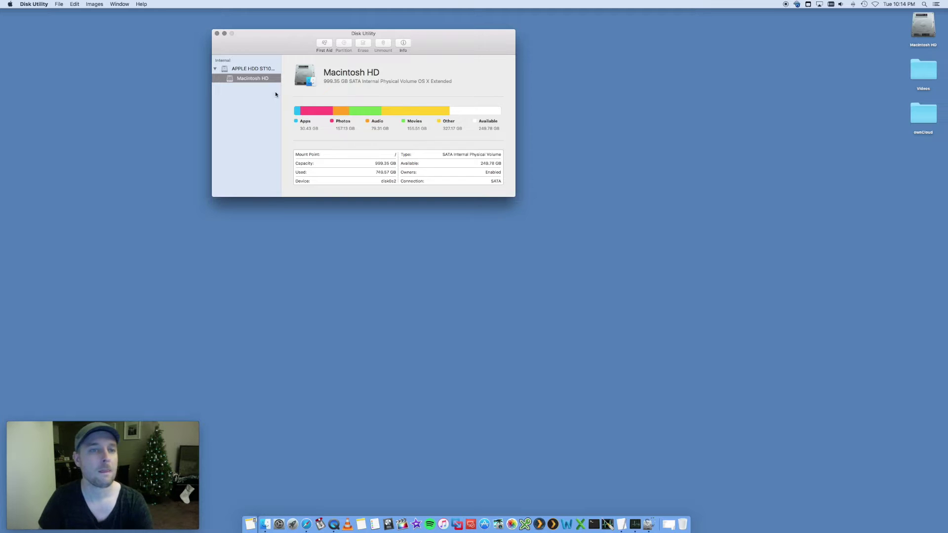
# Bring up the First Aid check for the Macintosh HD volume in Disk Utility and dismiss it without running
pyautogui.click(256, 69)
pyautogui.click(258, 78)
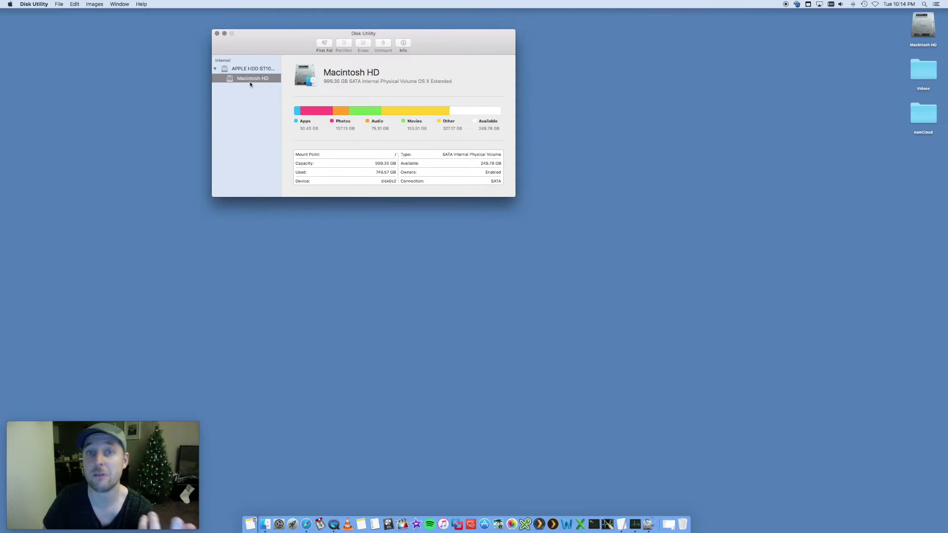
pyautogui.click(325, 44)
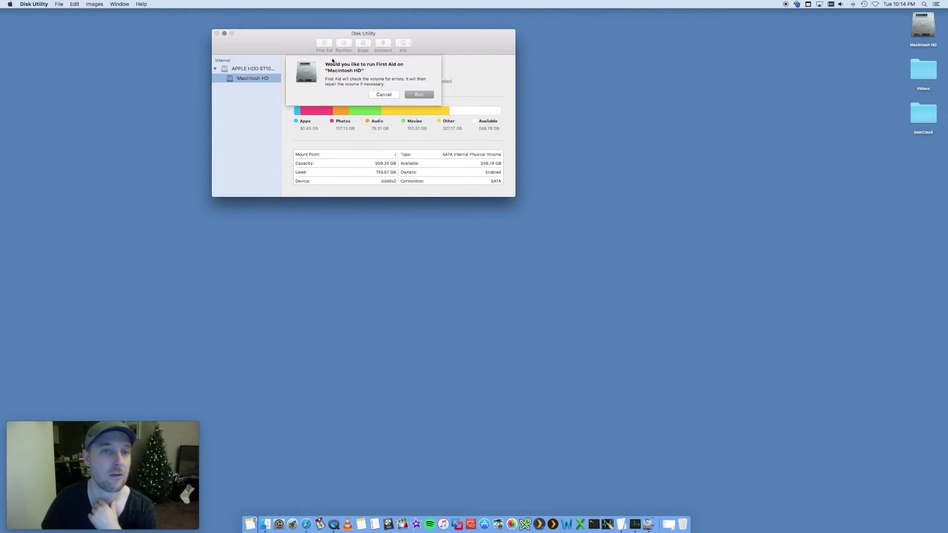
pyautogui.click(384, 94)
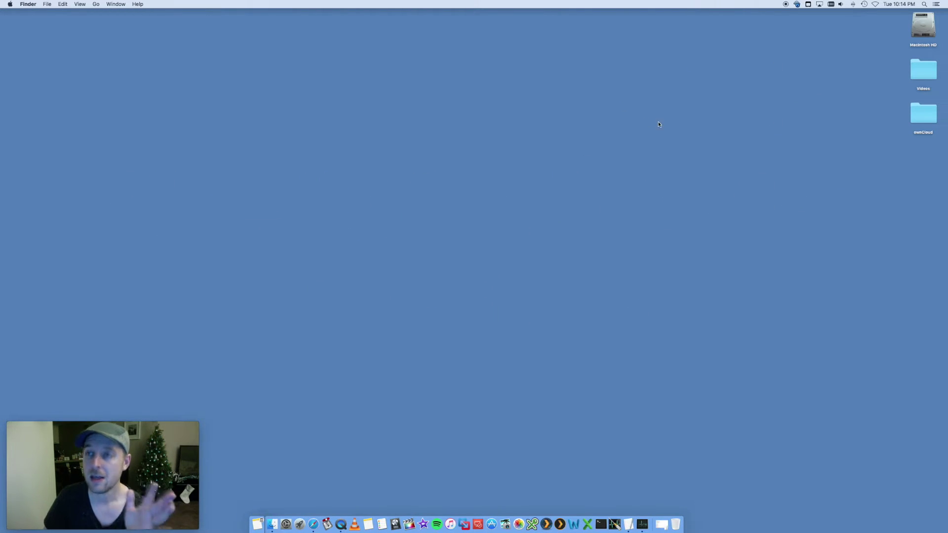
# Find and launch Activity Monitor through a Spotlight search for "activity", and place its window nearer the screen's centre
pyautogui.click(925, 5)
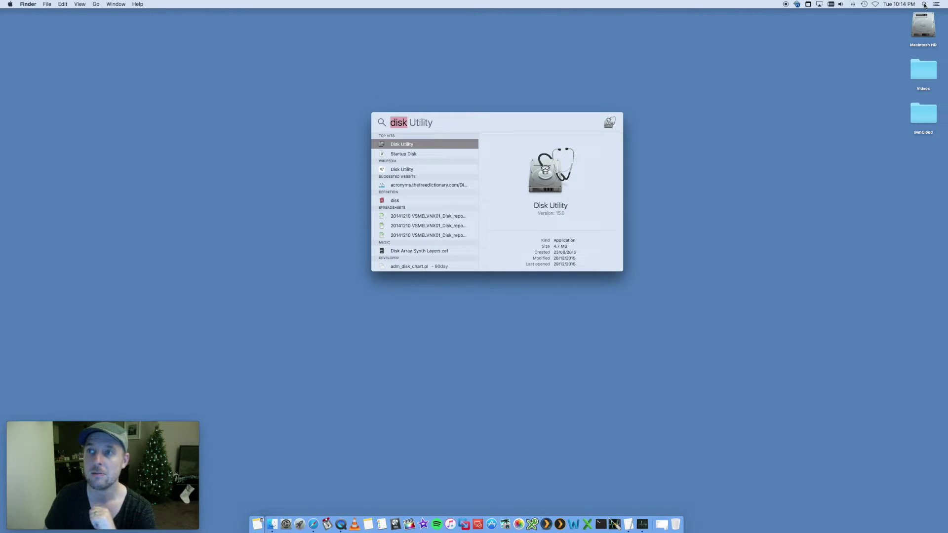
pyautogui.press('BackSpace')
pyautogui.write('activy')
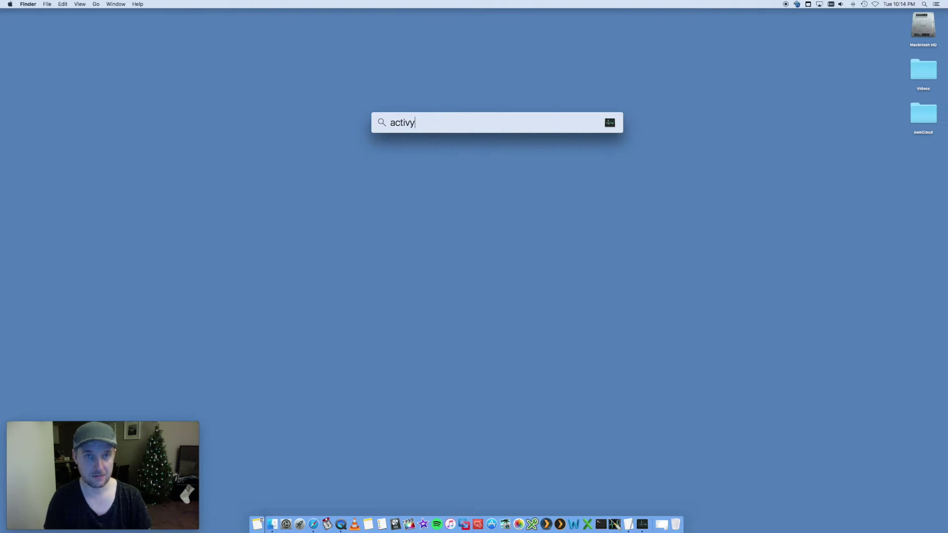
pyautogui.press('BackSpace')
pyautogui.write('ity')
pyautogui.press('Return')
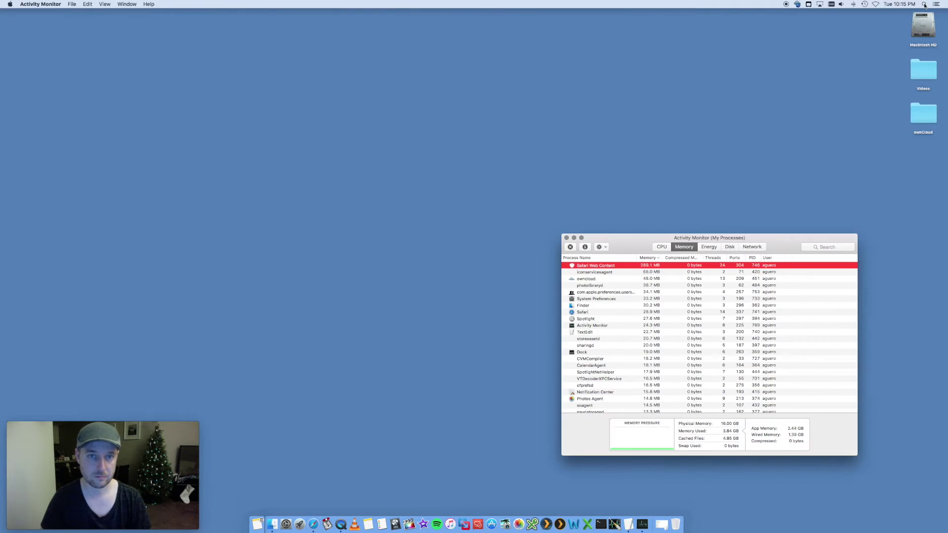
pyautogui.moveTo(620, 243); pyautogui.dragTo(341, 100)
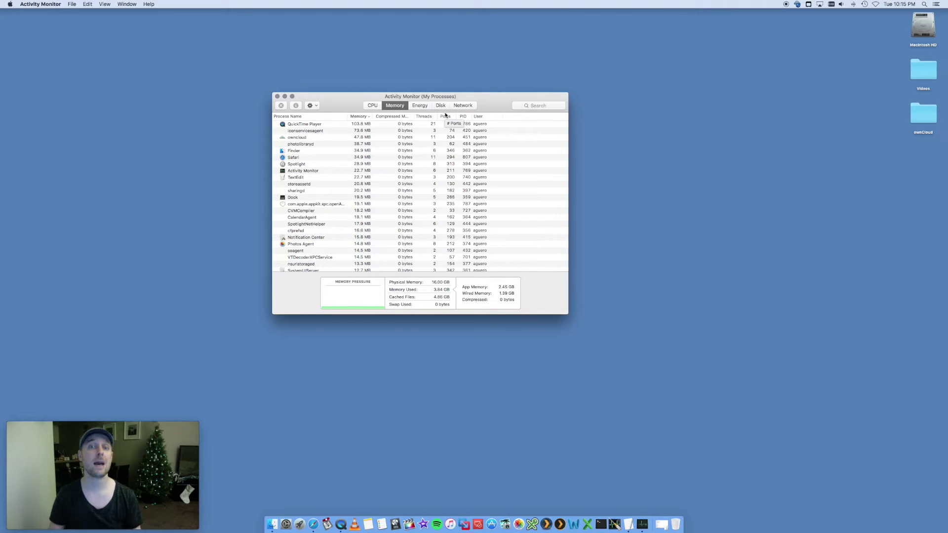
# Examine the running processes listed by memory use in Activity Monitor
pyautogui.scroll(-10, 402, 186)
pyautogui.scroll(10, 403, 186)
pyautogui.scroll(-5, 403, 187)
pyautogui.scroll(5, 403, 186)
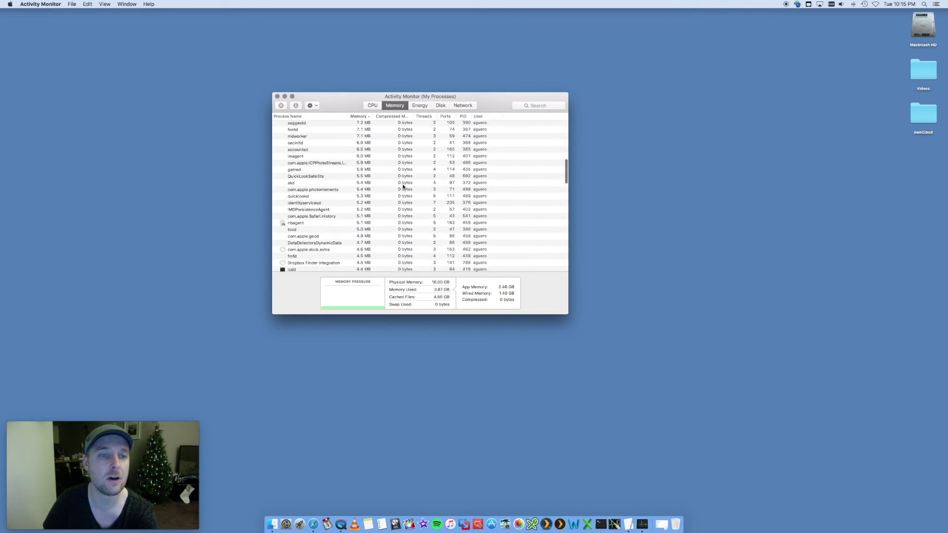
# Compare the processes by memory use and by CPU use, viewing the CPU list sorted by % CPU
pyautogui.scroll(2, 403, 187)
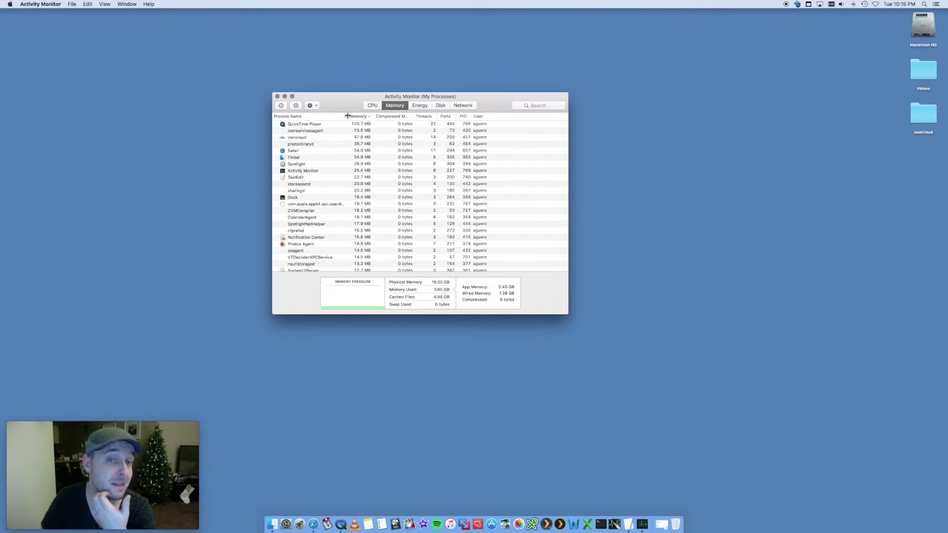
pyautogui.click(373, 106)
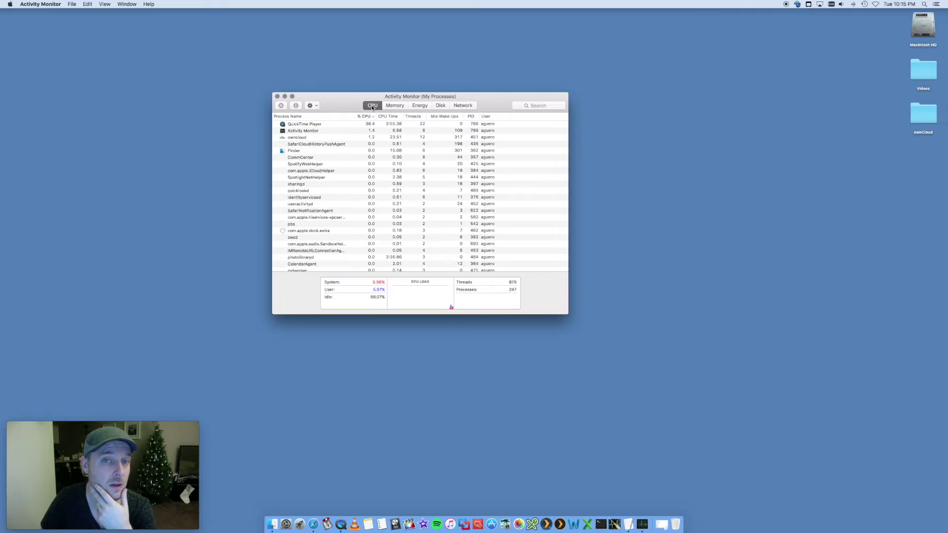
pyautogui.click(395, 106)
pyautogui.click(372, 106)
pyautogui.click(394, 106)
pyautogui.click(372, 106)
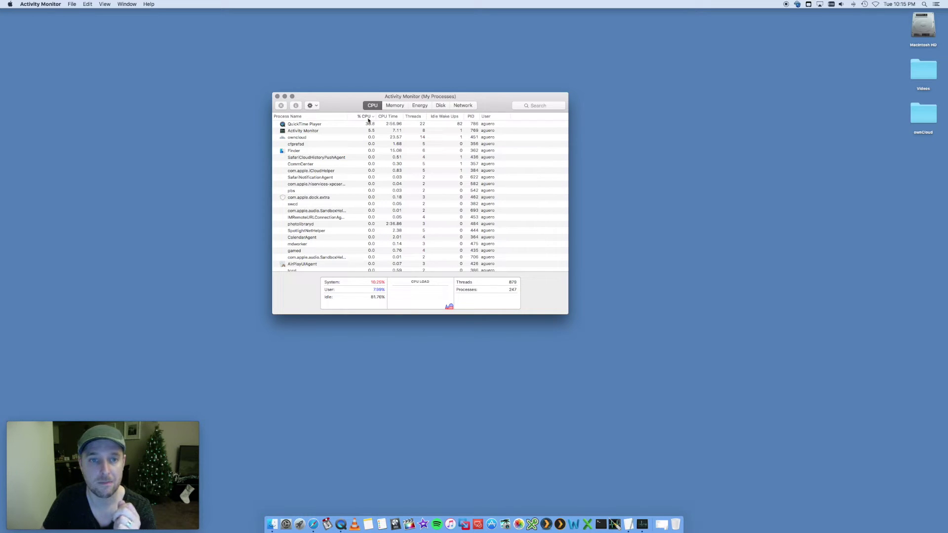
pyautogui.scroll(-3, 369, 120)
pyautogui.click(372, 117)
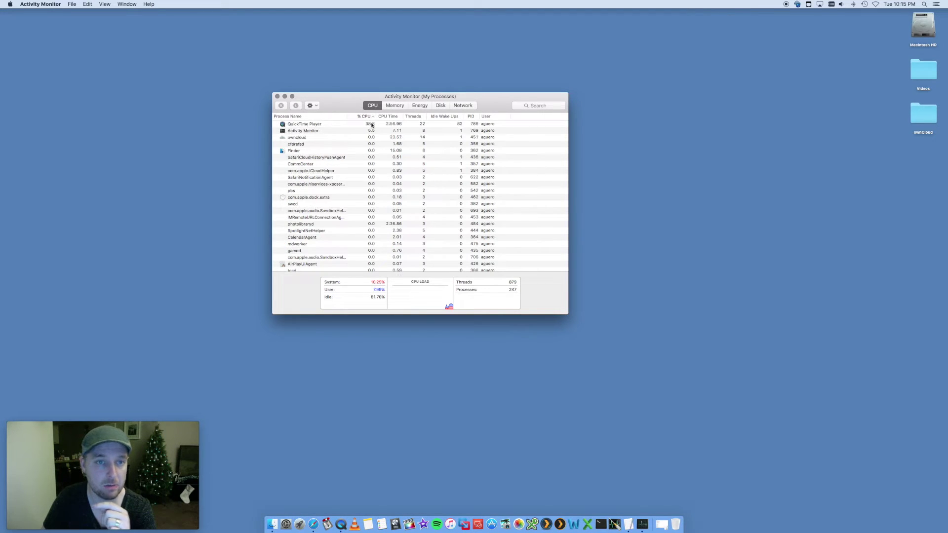
# Check the CPU usage of the QuickTime Player, ownCloud and Activity Monitor processes
pyautogui.click(307, 124)
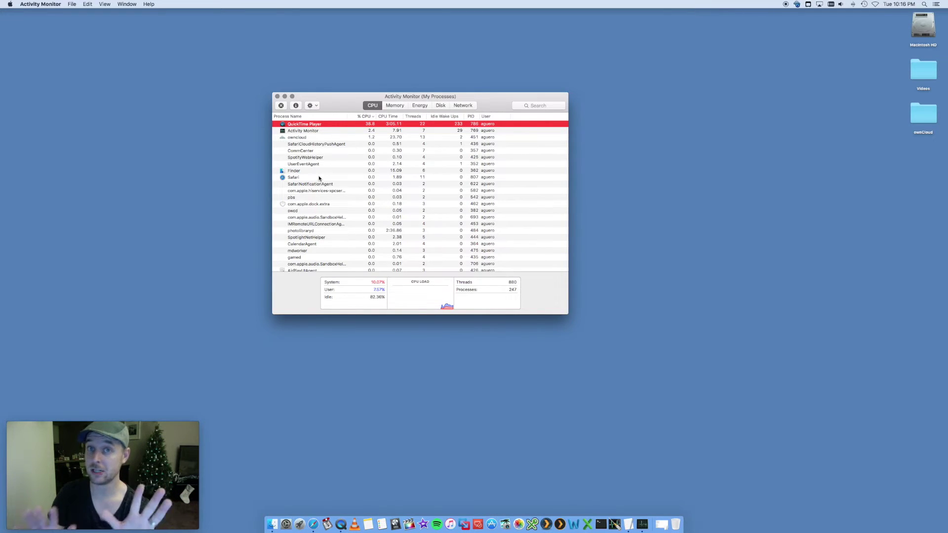
pyautogui.click(308, 158)
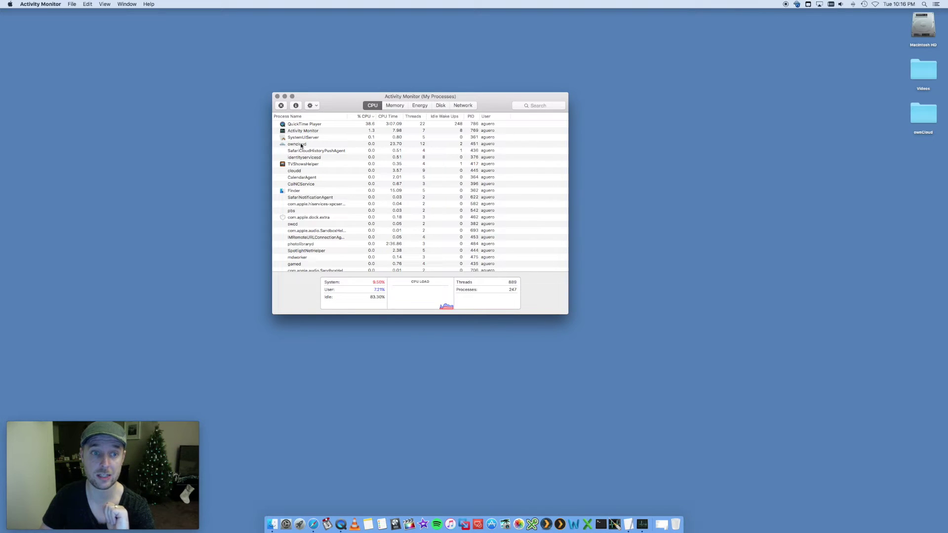
pyautogui.click(299, 145)
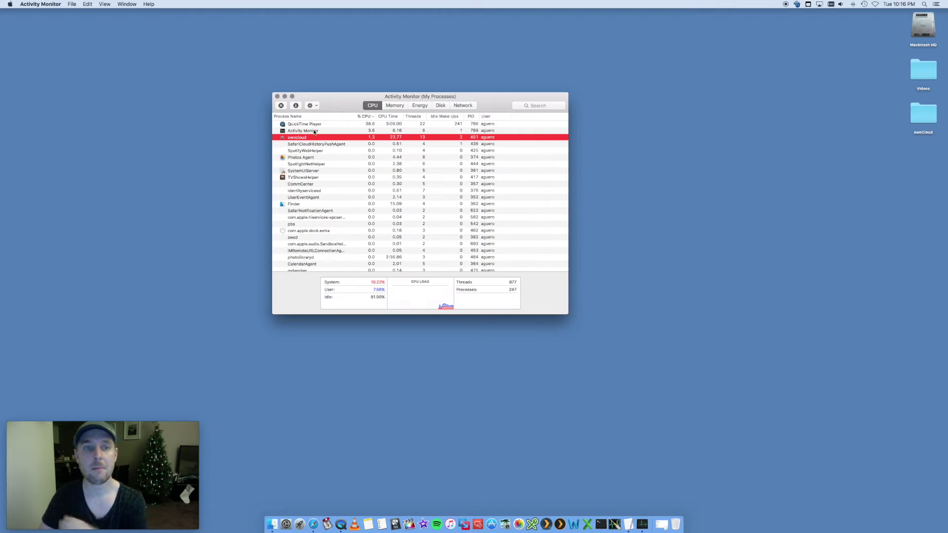
pyautogui.click(314, 130)
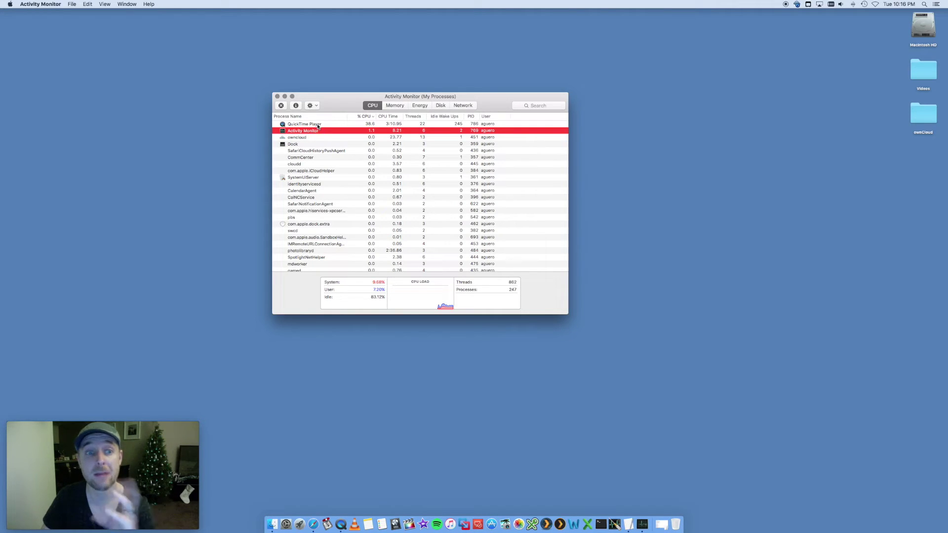
# Show the processes by memory use, highest first, and inspect the QuickTime Player and ownCloud entries
pyautogui.press('super+2')
pyautogui.click(359, 116)
pyautogui.click(359, 117)
pyautogui.click(300, 125)
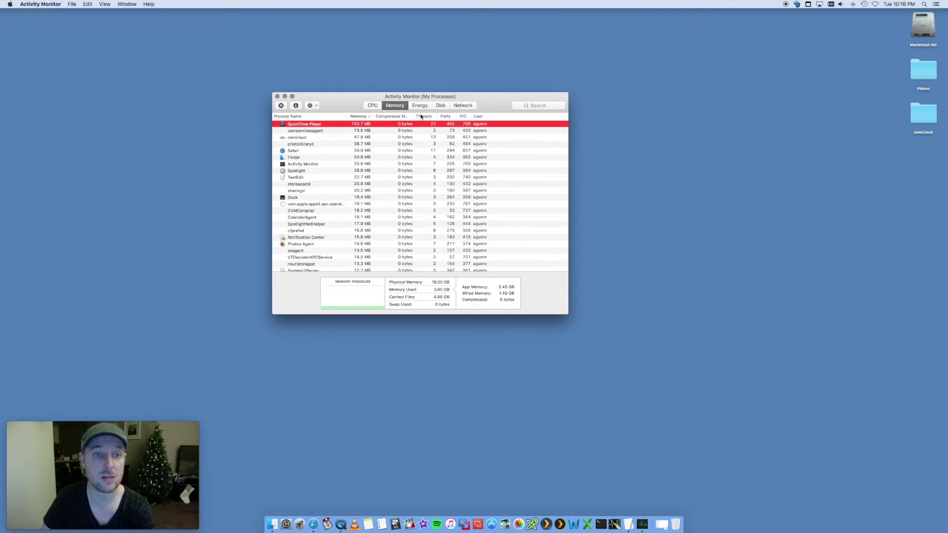
pyautogui.click(320, 137)
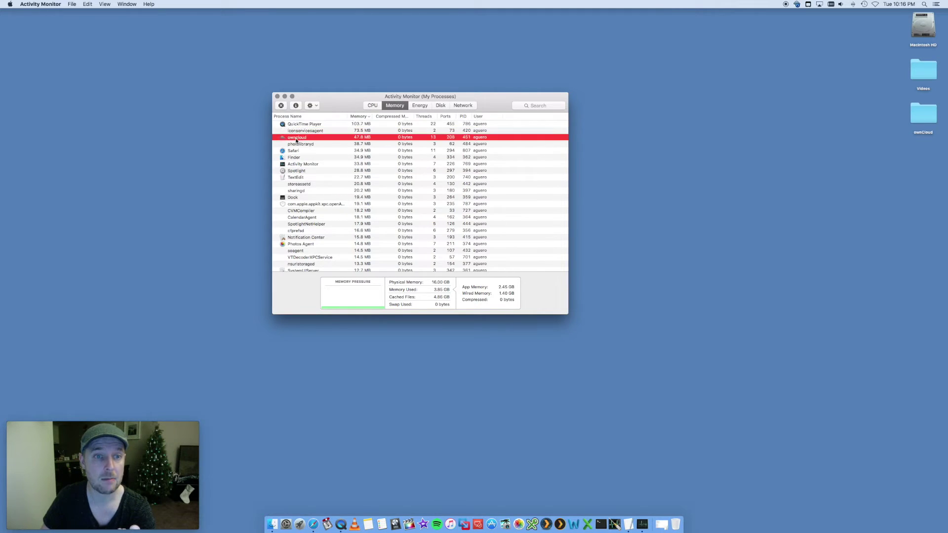
# Highlight Safari in the memory list and quit Safari from the Dock
pyautogui.click(304, 150)
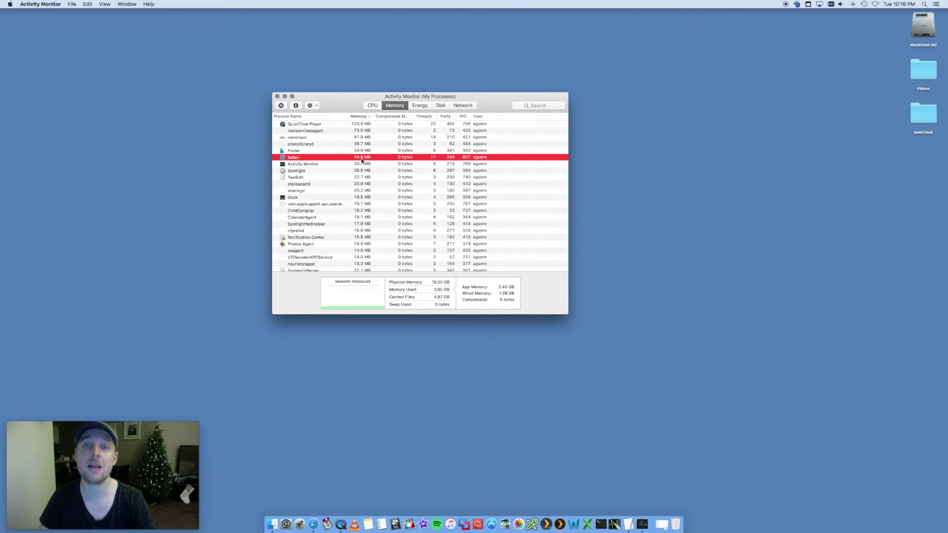
pyautogui.rightClick(313, 523)
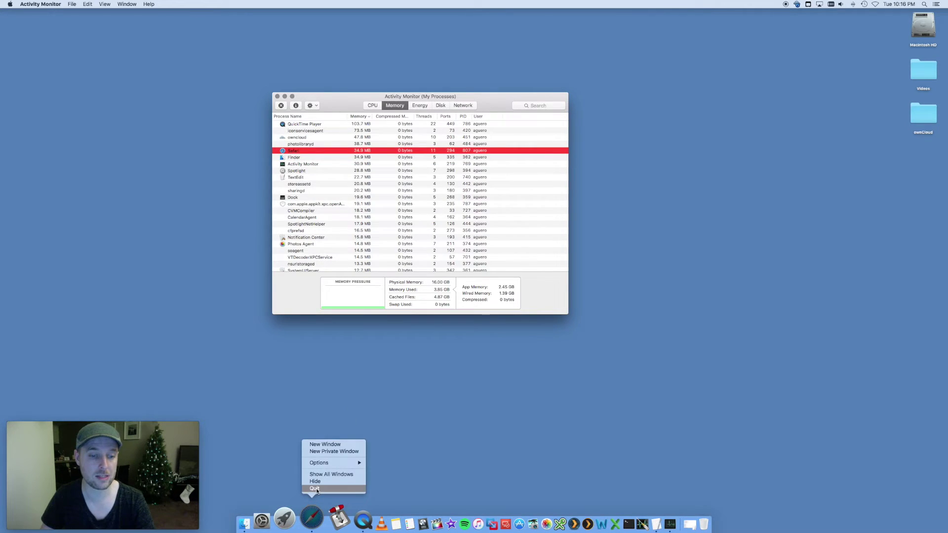
pyautogui.click(316, 488)
# Check the CPU and memory process lists after quitting Safari, and close the Activity Monitor window
pyautogui.click(335, 172)
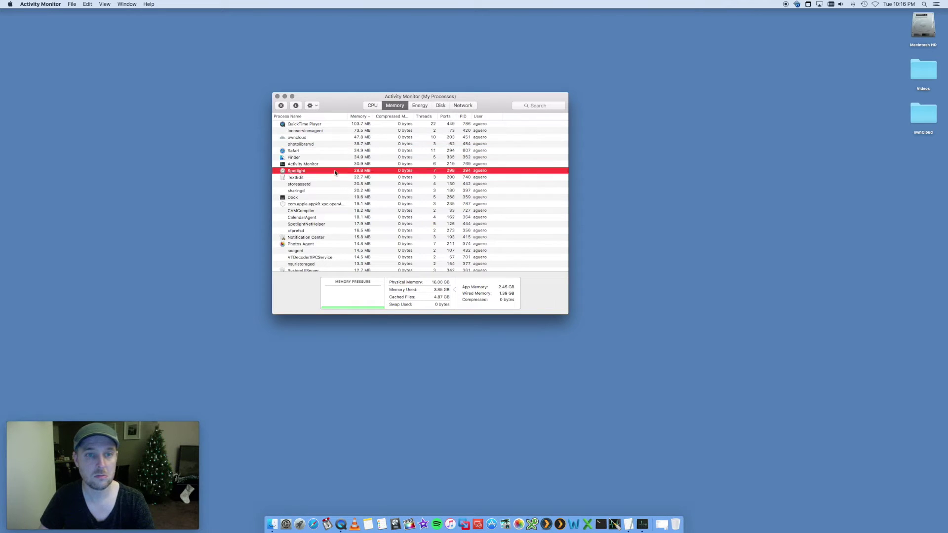
pyautogui.click(372, 105)
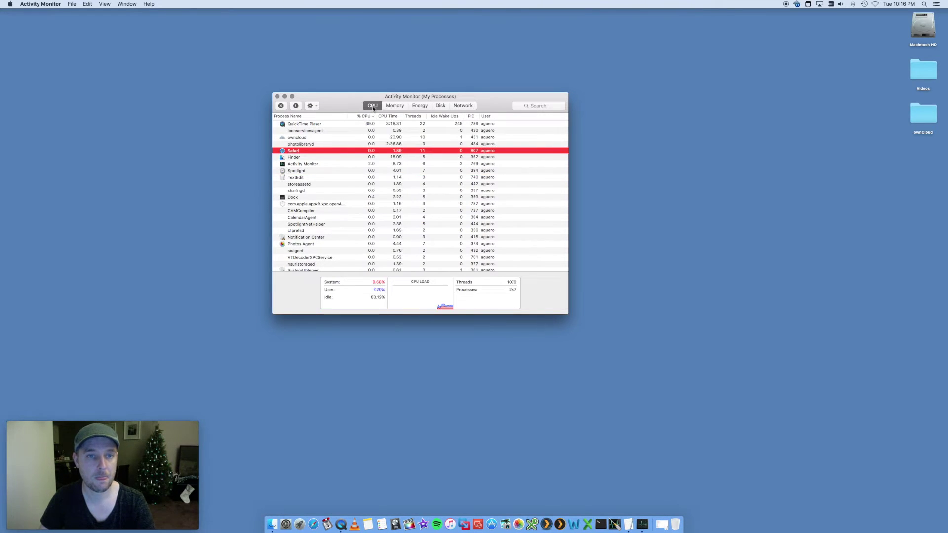
pyautogui.click(401, 108)
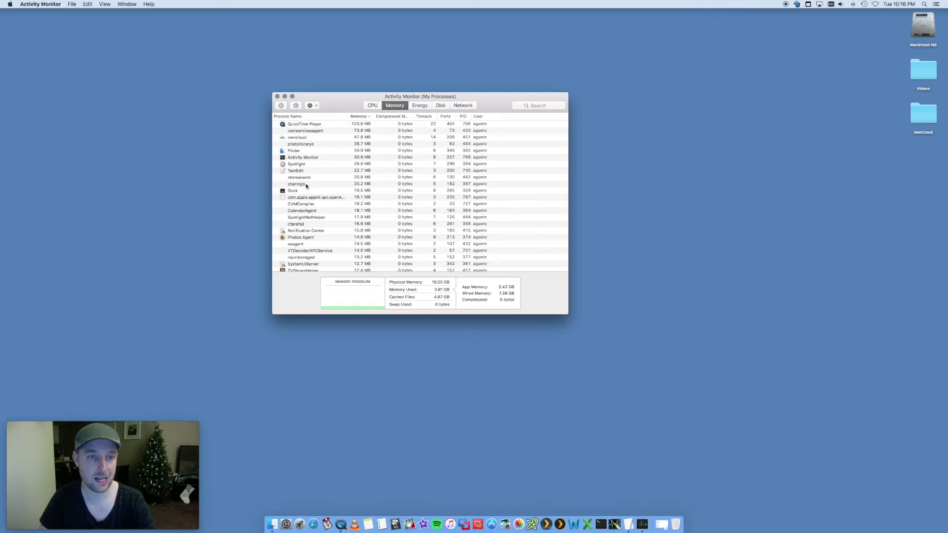
pyautogui.scroll(-3, 309, 187)
pyautogui.scroll(3, 312, 185)
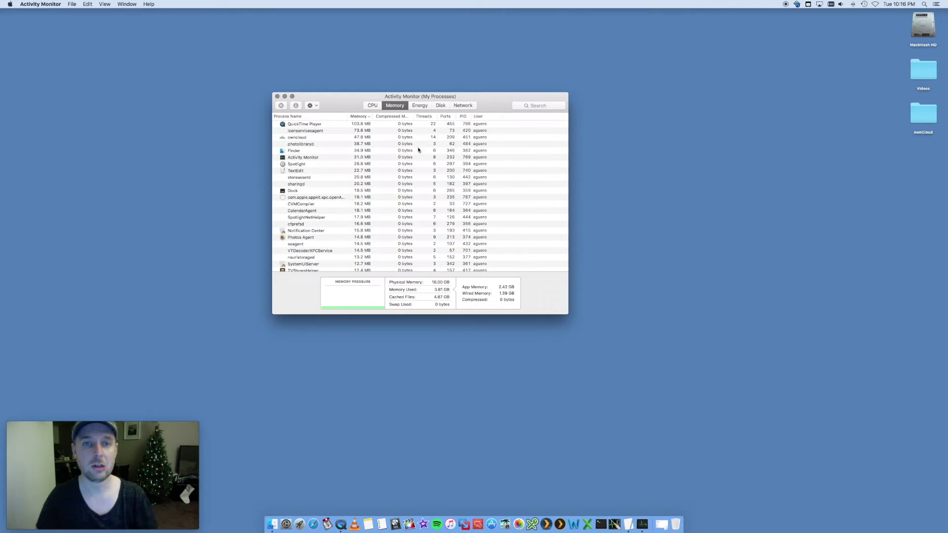
pyautogui.click(277, 97)
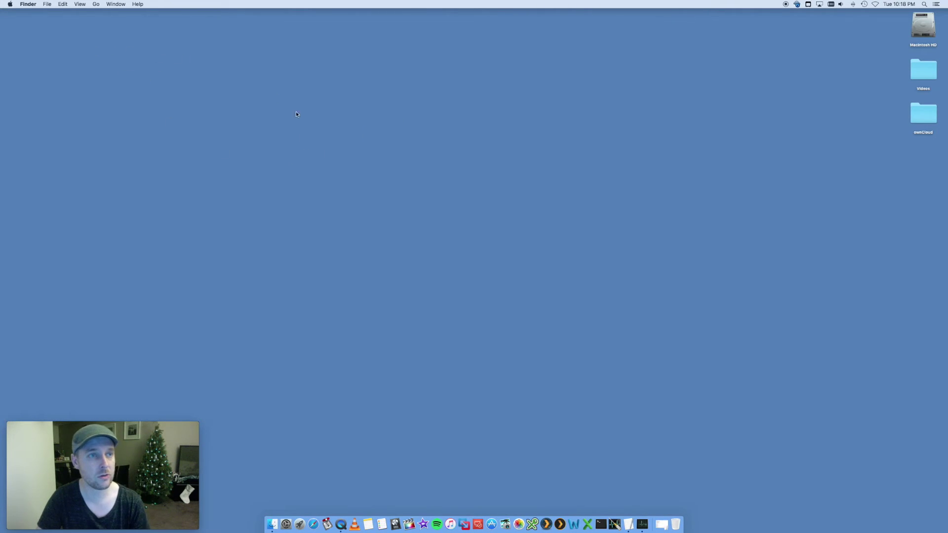
# Bring up Finder's Go to Folder dialog and enter /library as the destination
pyautogui.click(96, 4)
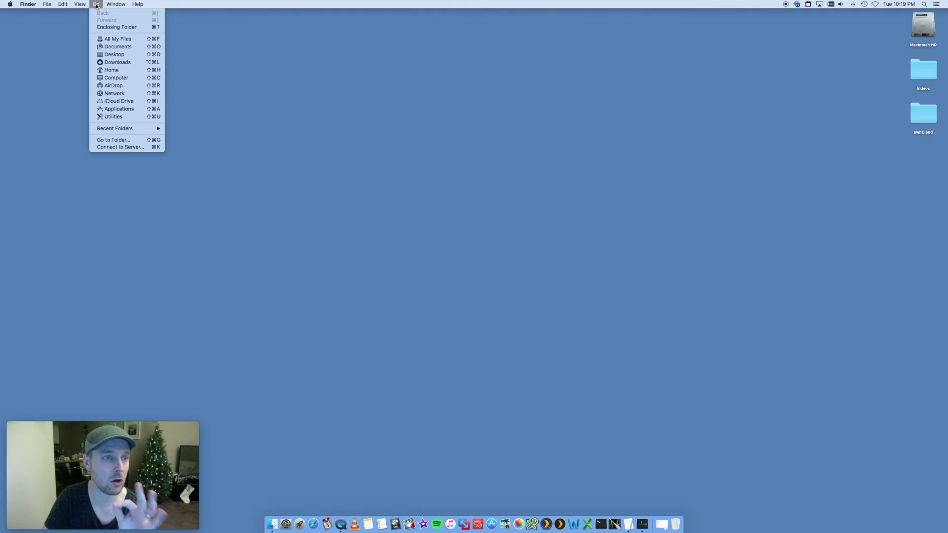
pyautogui.click(125, 142)
pyautogui.click(427, 152)
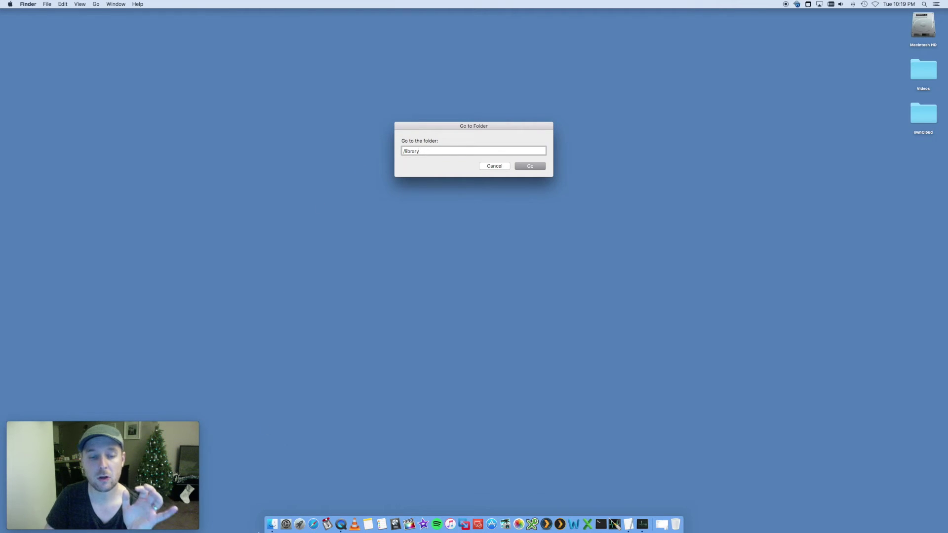
# Open a Finder window below the Go to Folder dialog to view its sidebar locations, and close it
pyautogui.click(272, 525)
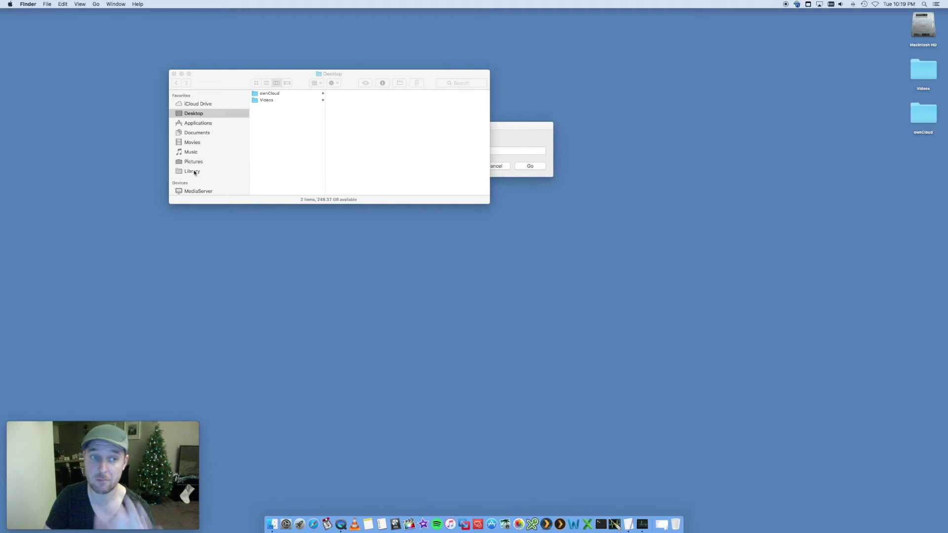
pyautogui.moveTo(223, 74); pyautogui.dragTo(336, 229)
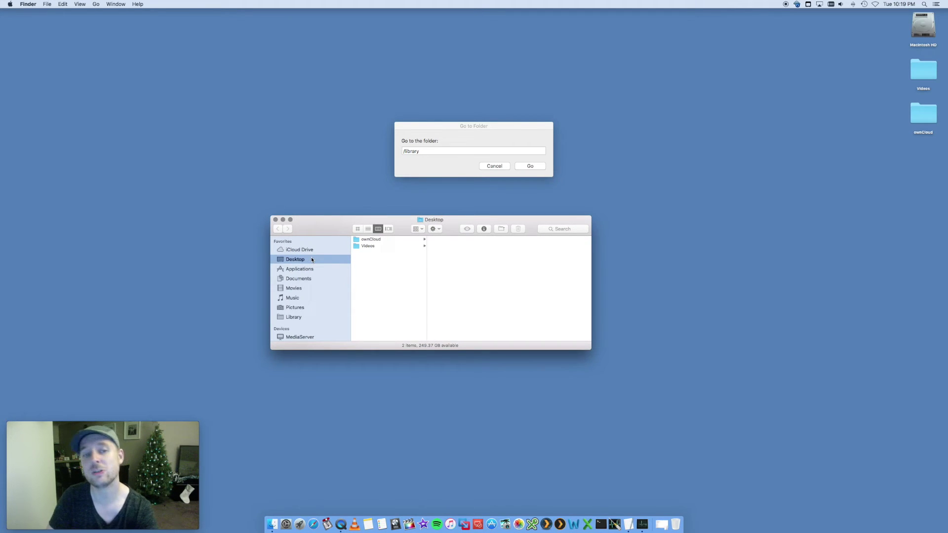
pyautogui.moveTo(432, 125); pyautogui.dragTo(421, 123)
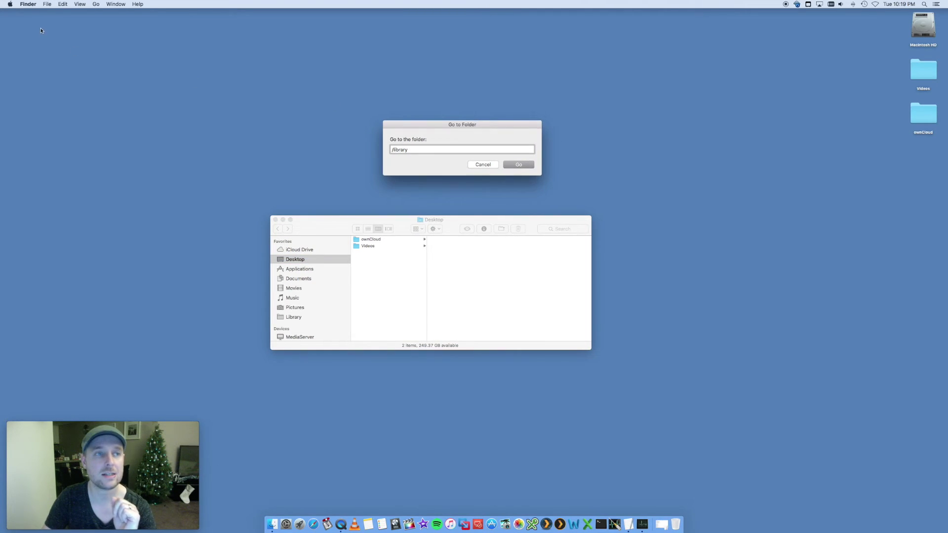
pyautogui.click(96, 4)
pyautogui.click(401, 137)
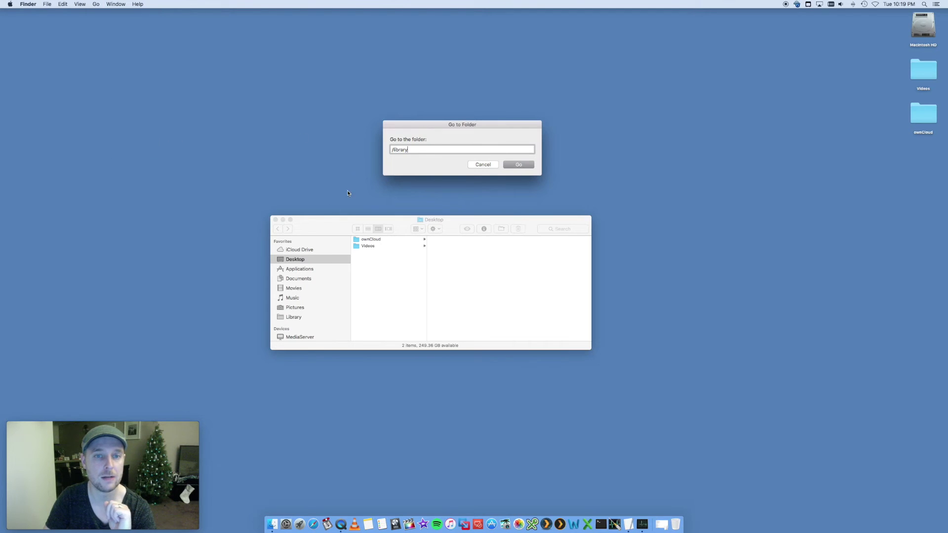
pyautogui.click(276, 220)
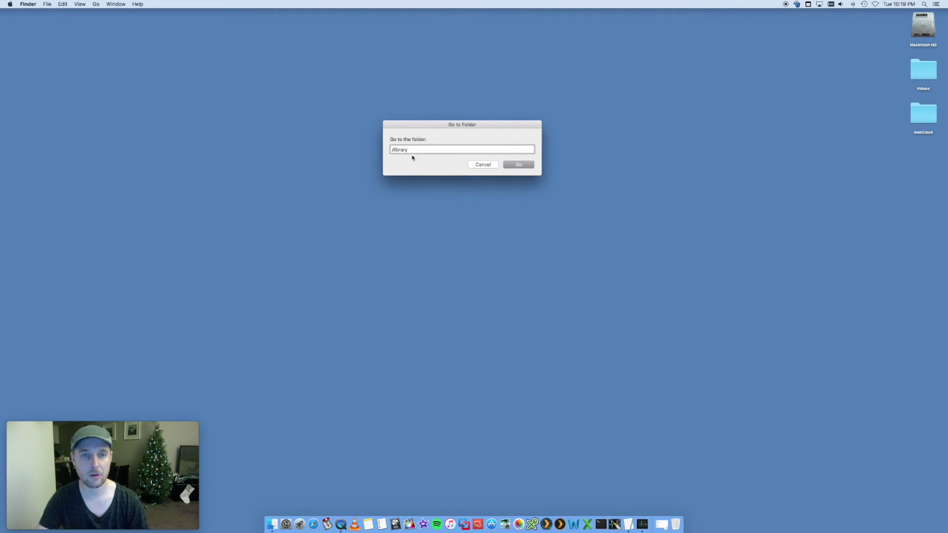
# Go to the /library folder and open its Caches folder in an enlarged window with the full file names showing
pyautogui.click(520, 165)
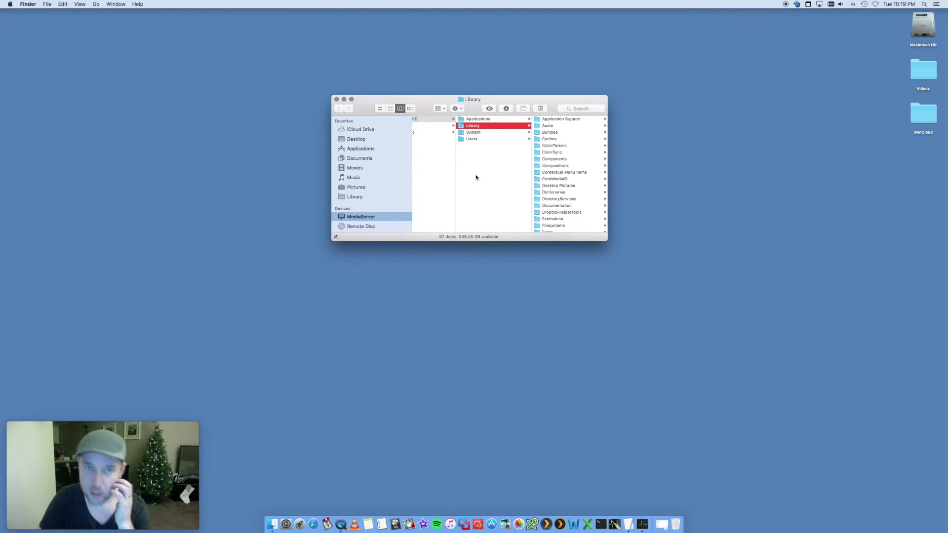
pyautogui.hscroll(-3, 487, 176)
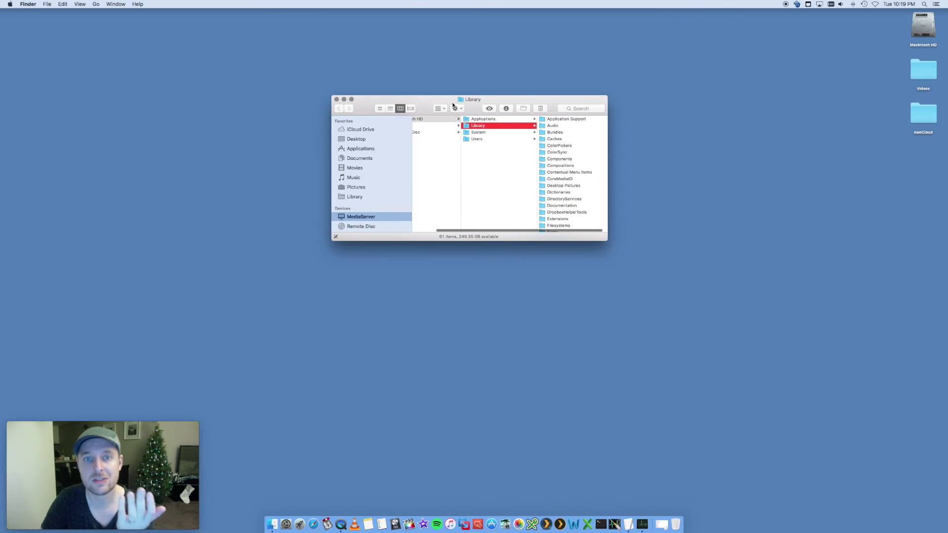
pyautogui.moveTo(452, 101); pyautogui.dragTo(391, 85)
pyautogui.moveTo(545, 225); pyautogui.dragTo(722, 286)
pyautogui.click(520, 123)
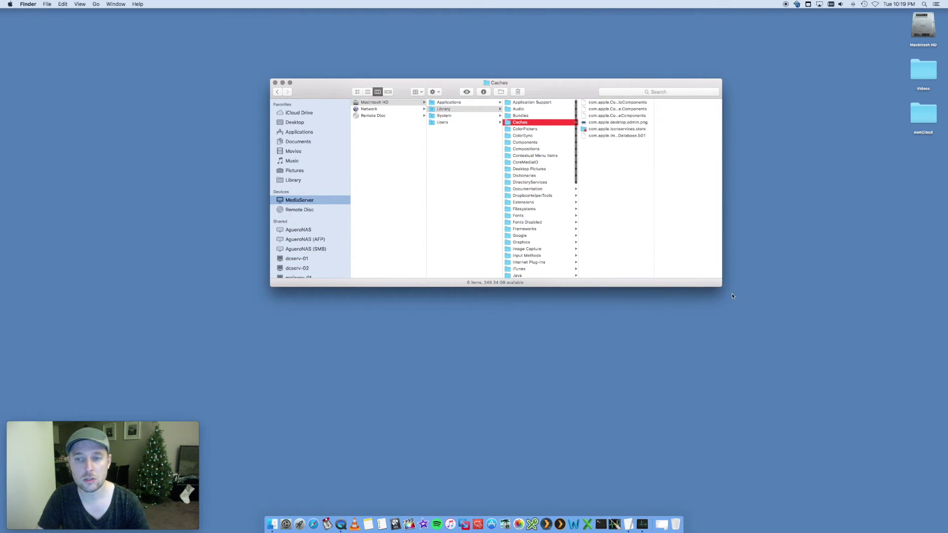
pyautogui.moveTo(722, 286); pyautogui.dragTo(716, 224)
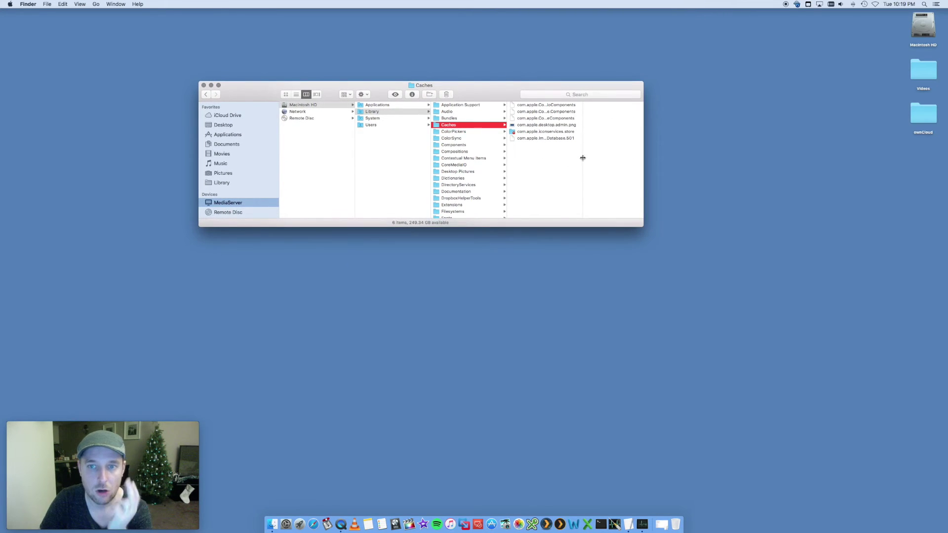
pyautogui.doubleClick(583, 156)
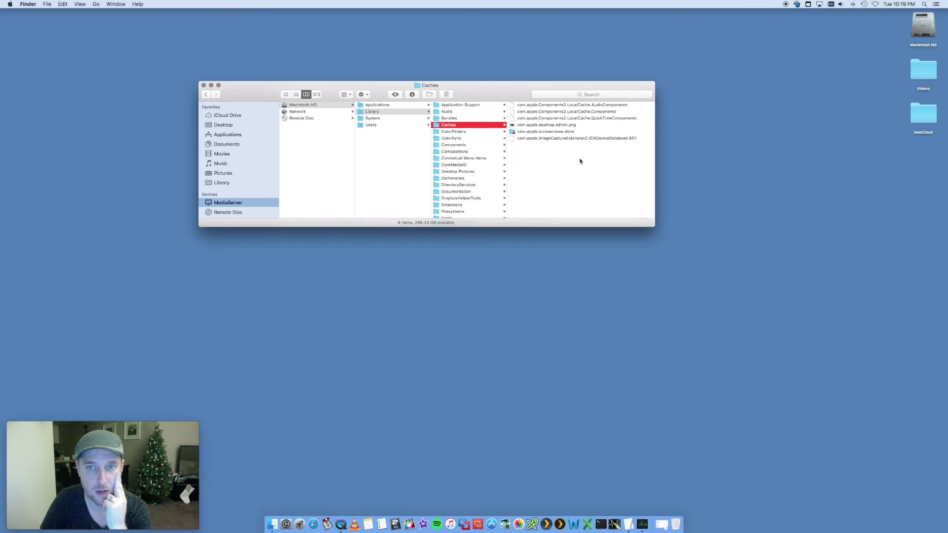
# Try to move all items in the Caches folder to the Trash, cancel the password request, and close the window
pyautogui.click(561, 148)
pyautogui.press('super+a')
pyautogui.click(586, 178)
pyautogui.moveTo(587, 179); pyautogui.dragTo(545, 105)
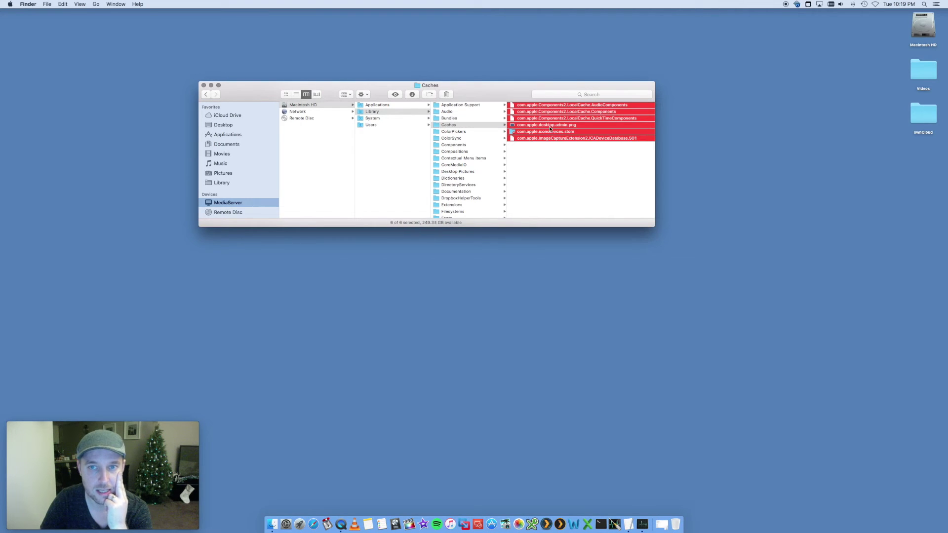
pyautogui.press('super+BackSpace')
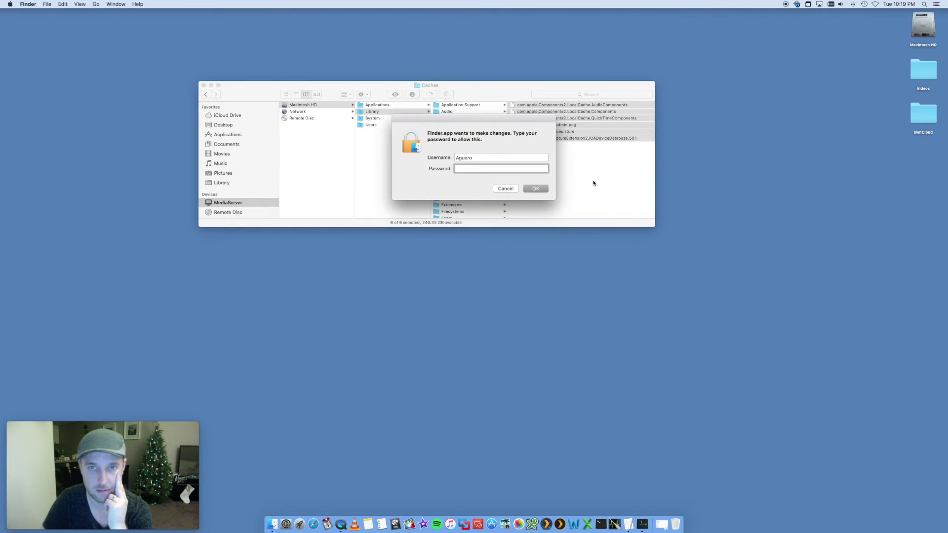
pyautogui.click(505, 188)
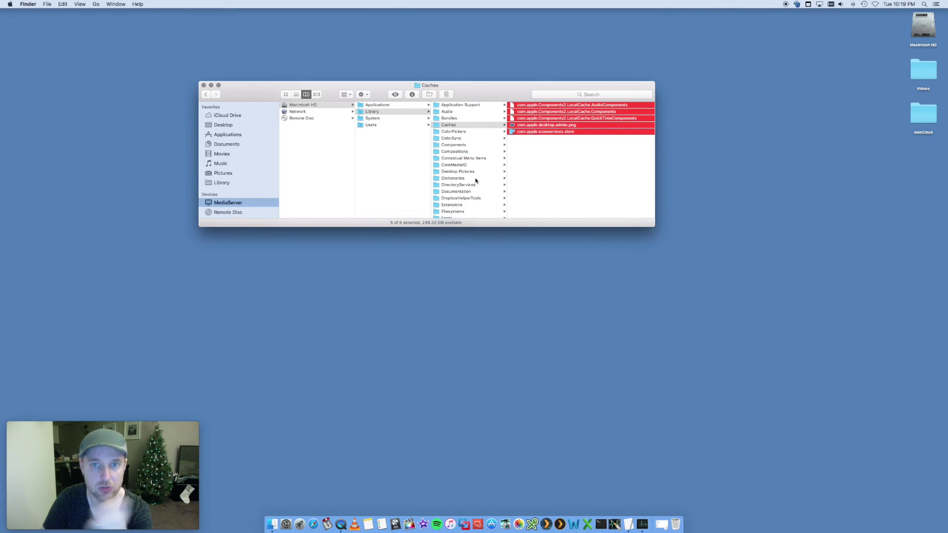
pyautogui.click(550, 164)
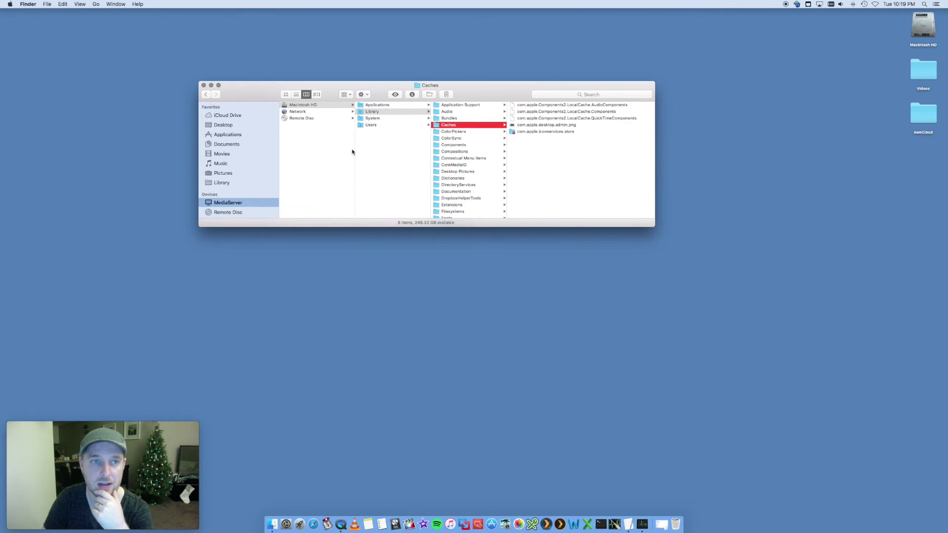
pyautogui.click(204, 86)
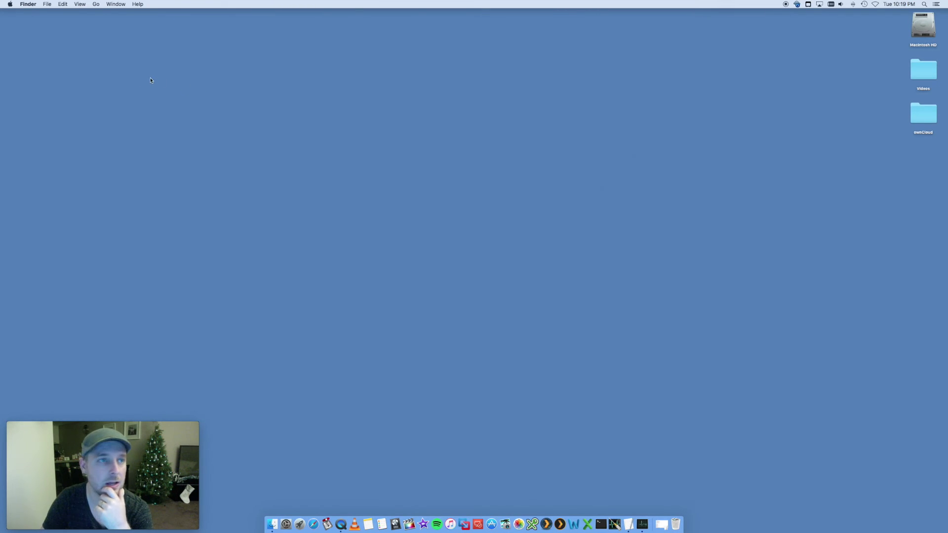
# Go to the user's ~/Library folder with Finder's Go to Folder command
pyautogui.click(98, 5)
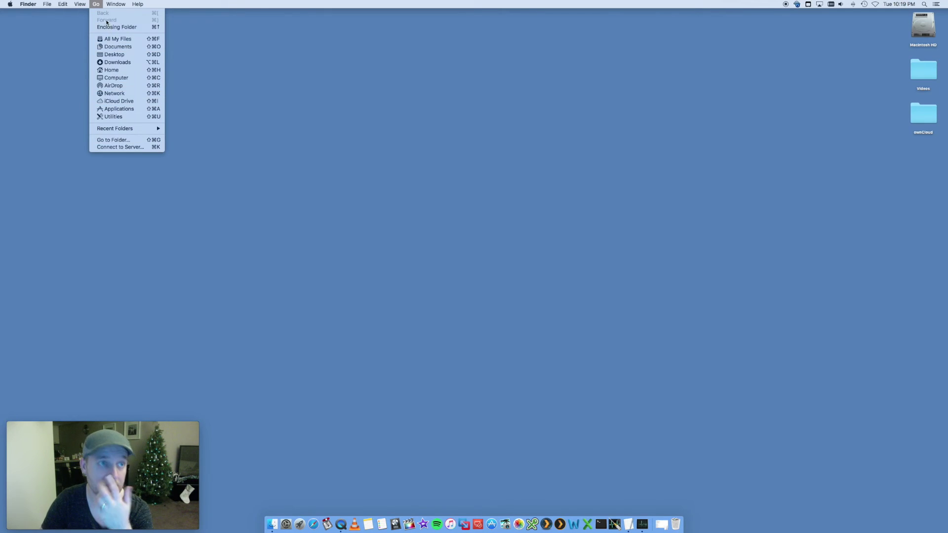
pyautogui.click(116, 140)
pyautogui.click(405, 152)
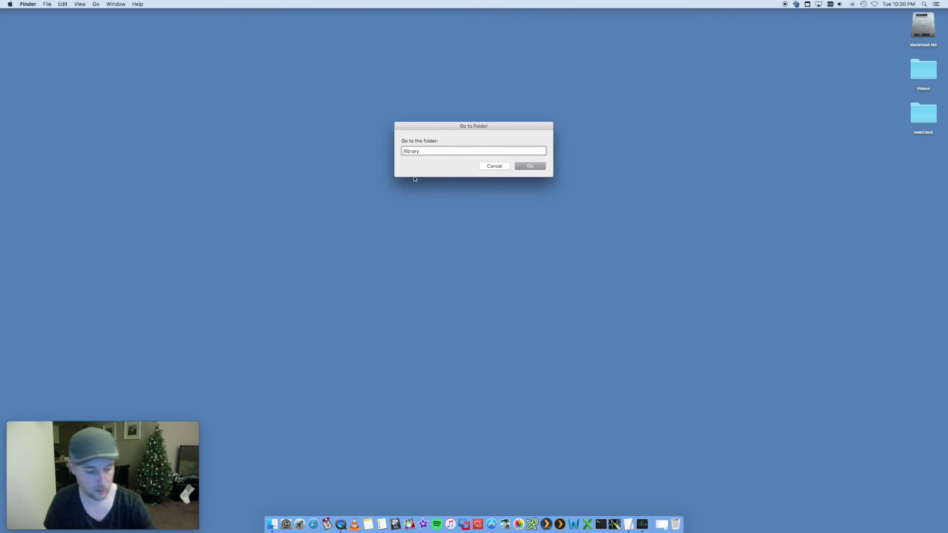
pyautogui.write('~')
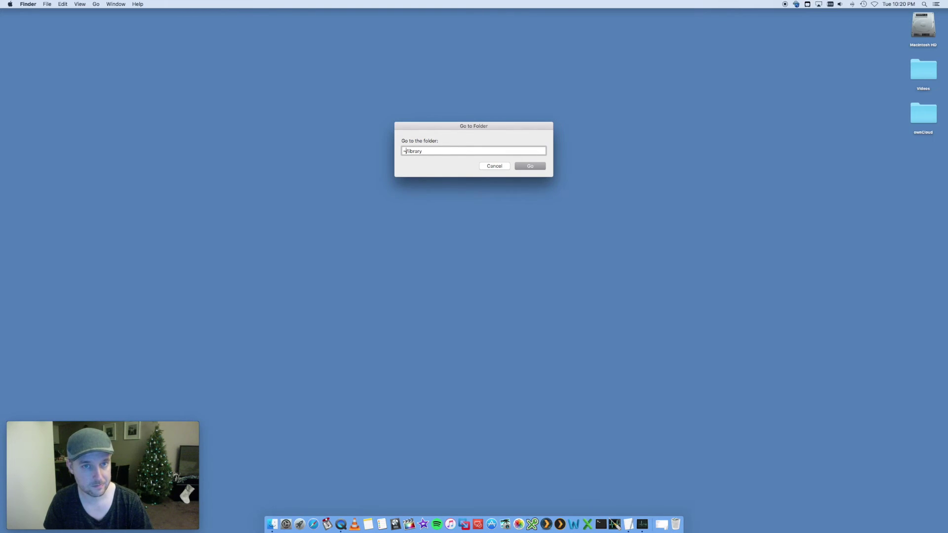
pyautogui.press('Tab')
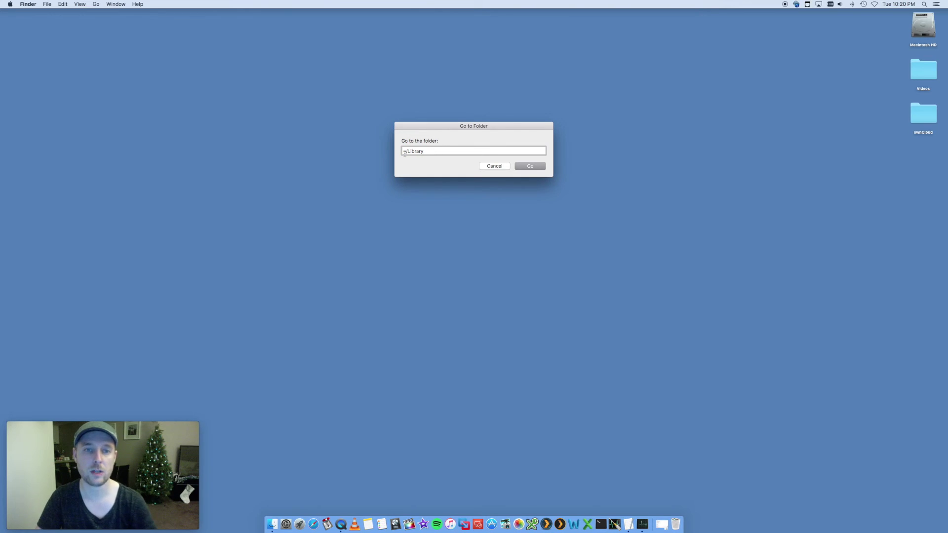
pyautogui.click(531, 166)
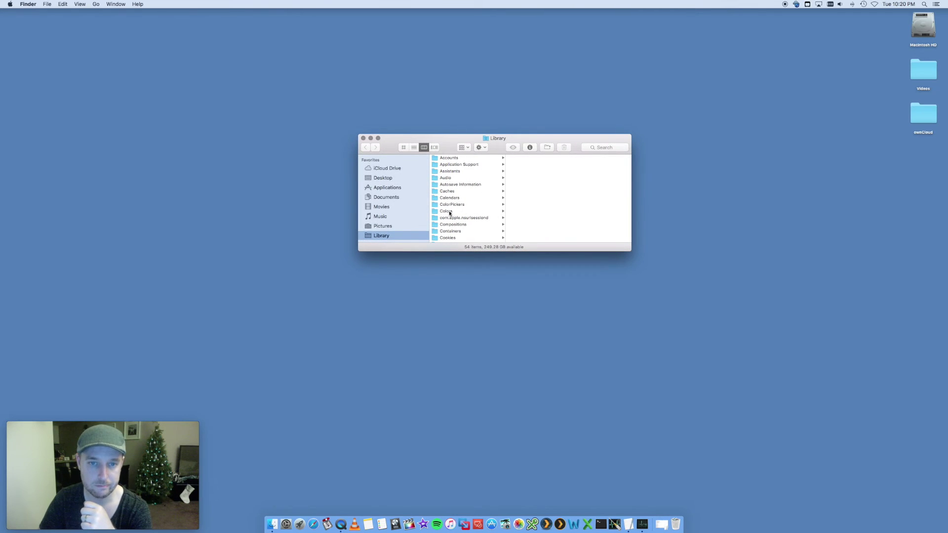
# Open the Caches folder inside the user Library, enlarge the window and look through its contents
pyautogui.click(459, 192)
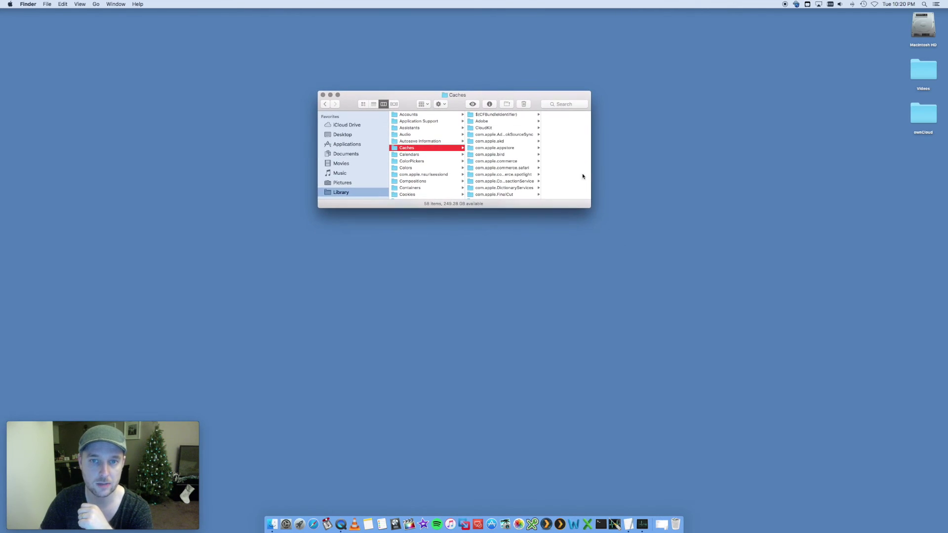
pyautogui.moveTo(589, 207); pyautogui.dragTo(608, 240)
pyautogui.scroll(-10, 515, 188)
pyautogui.scroll(10, 515, 187)
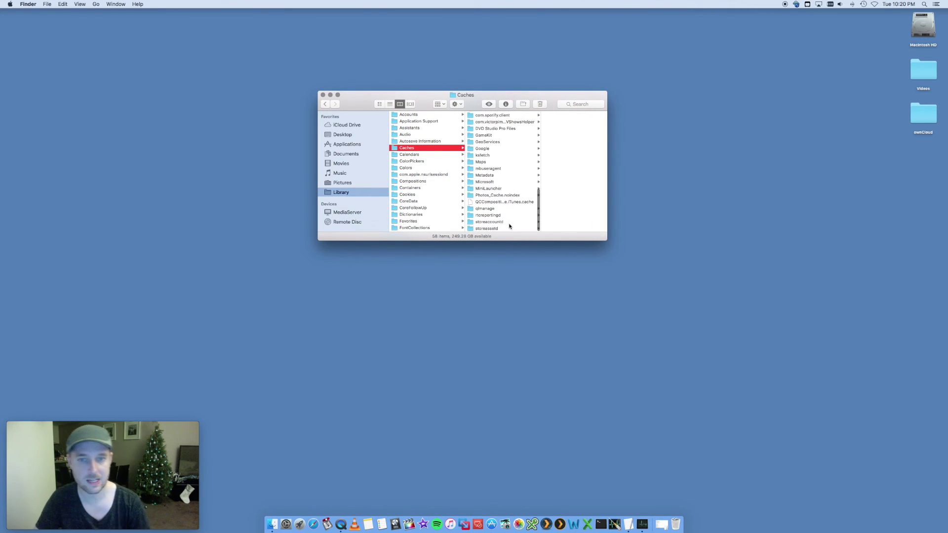
# Move all items in the user Library's Caches folder to the Trash and close the Finder window
pyautogui.click(522, 229)
pyautogui.press('Right')
pyautogui.press('super+a')
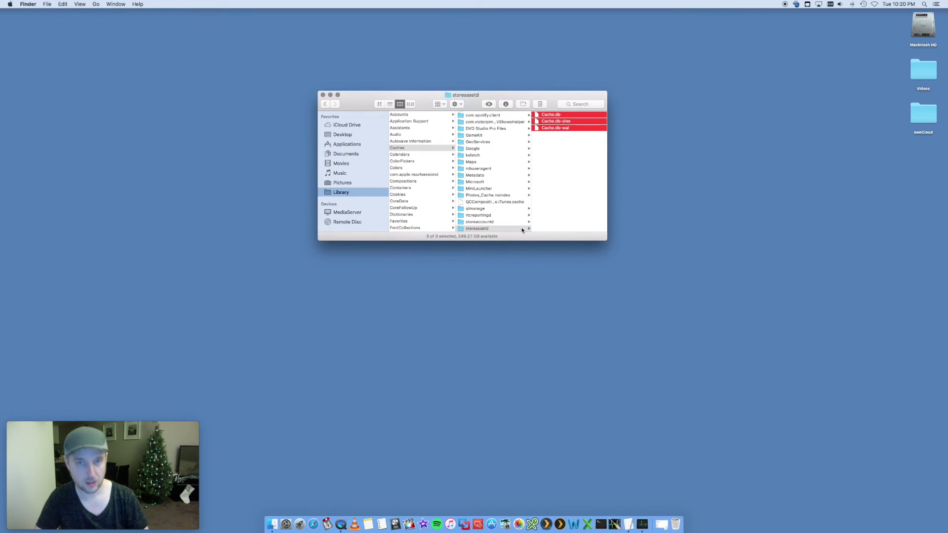
pyautogui.click(477, 200)
pyautogui.press('super+a')
pyautogui.scroll(10, 489, 192)
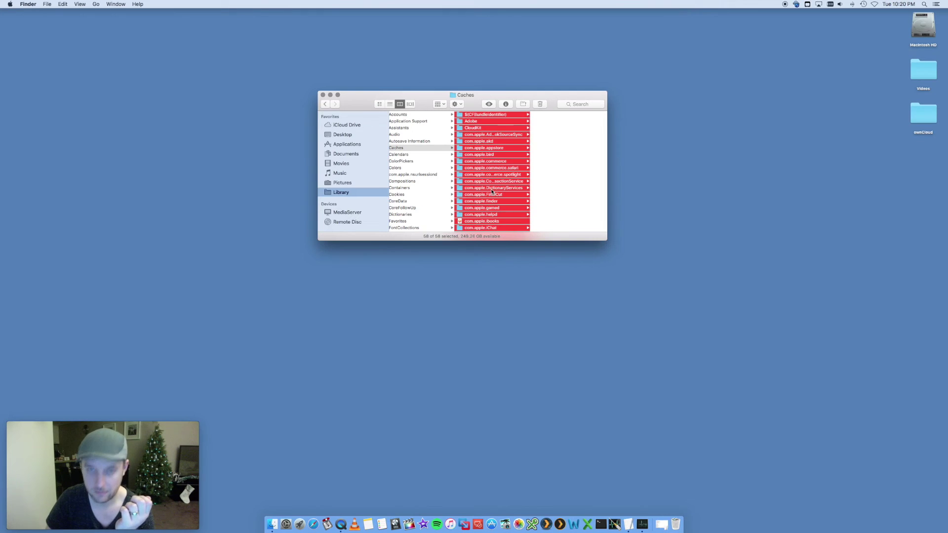
pyautogui.press('super+BackSpace')
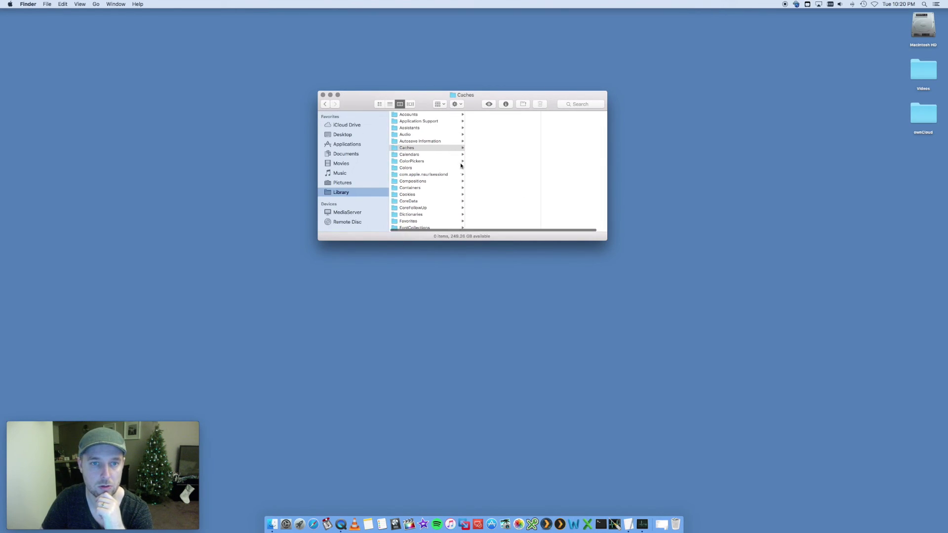
pyautogui.click(323, 95)
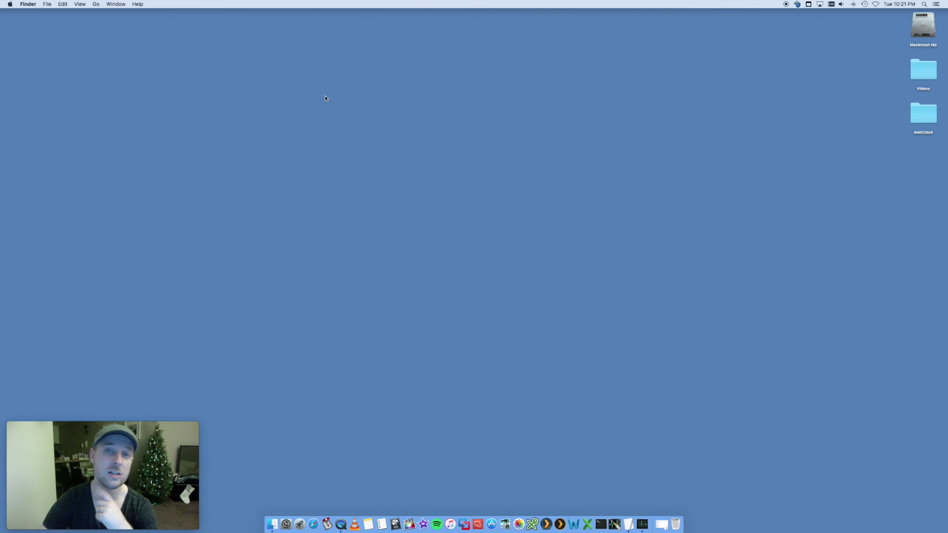
# View the Mac's system overview in About This Mac and examine its installed memory and slots
pyautogui.click(10, 4)
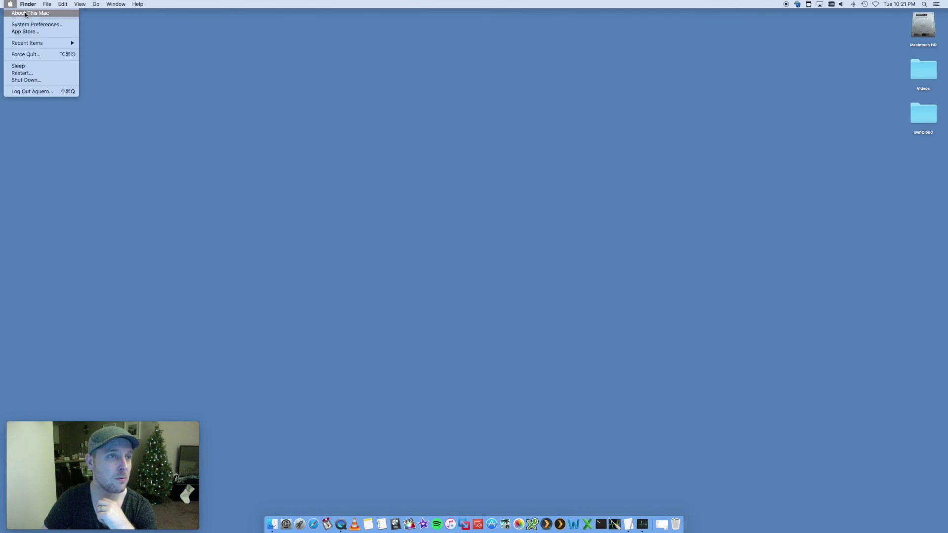
pyautogui.click(27, 13)
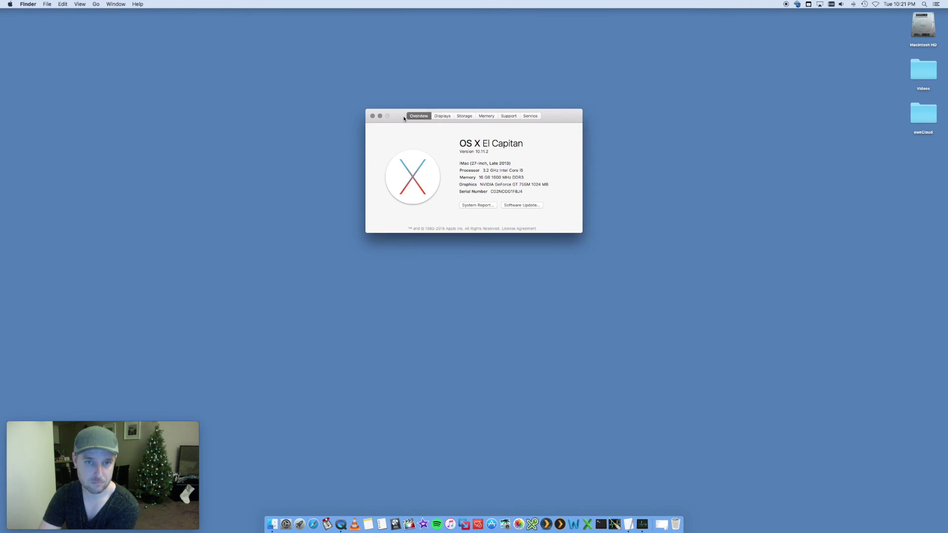
pyautogui.moveTo(481, 126); pyautogui.dragTo(488, 130)
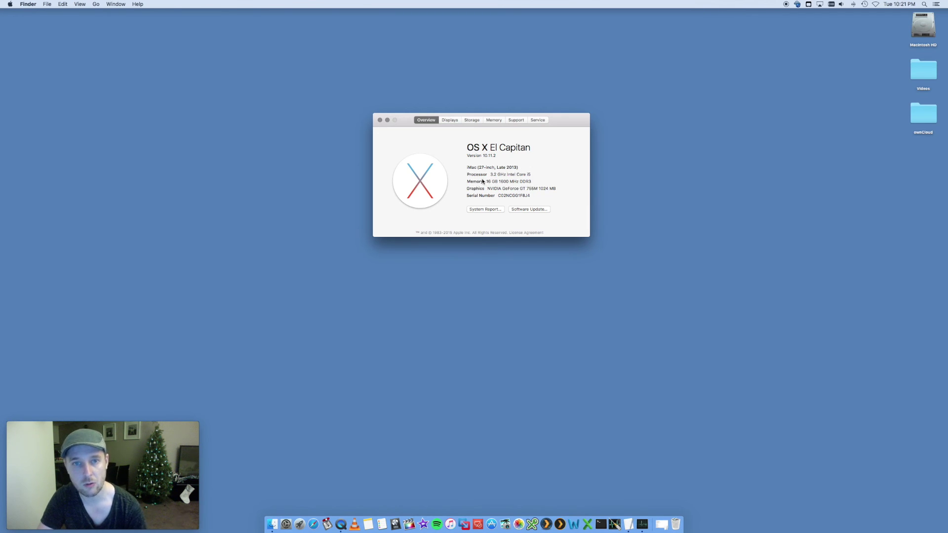
pyautogui.click(494, 120)
pyautogui.moveTo(407, 118); pyautogui.dragTo(398, 107)
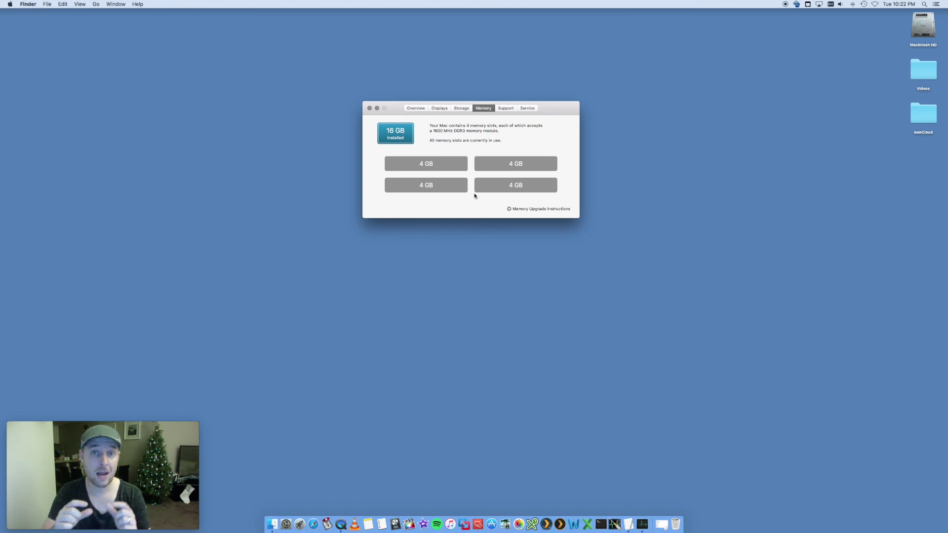
# Highlight the supported memory module type and its speed in the memory description, and close the About This Mac window
pyautogui.moveTo(432, 131); pyautogui.dragTo(500, 131)
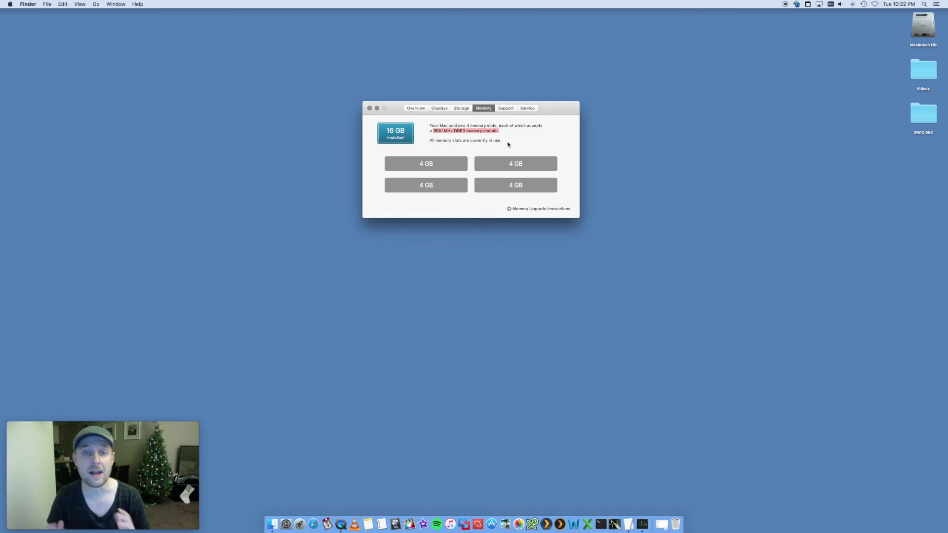
pyautogui.click(456, 131)
pyautogui.doubleClick(436, 131)
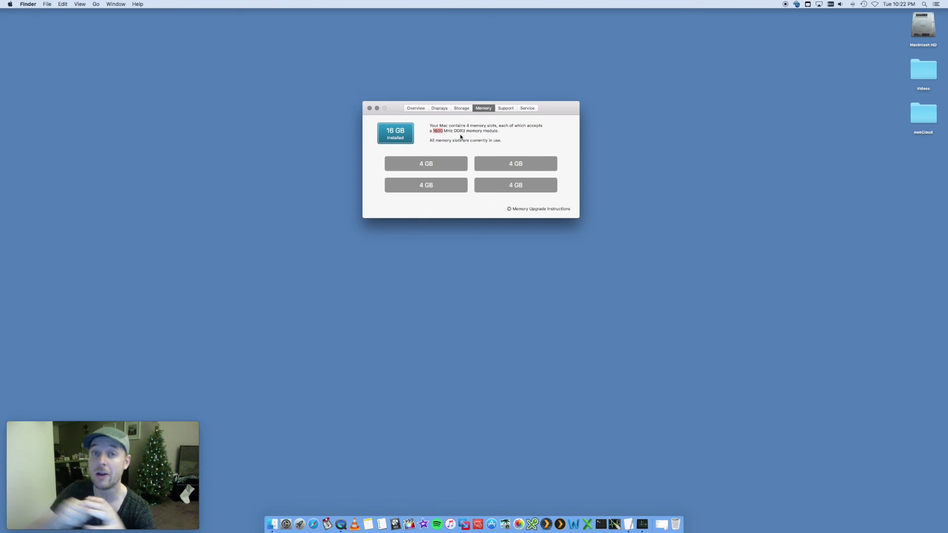
pyautogui.click(370, 108)
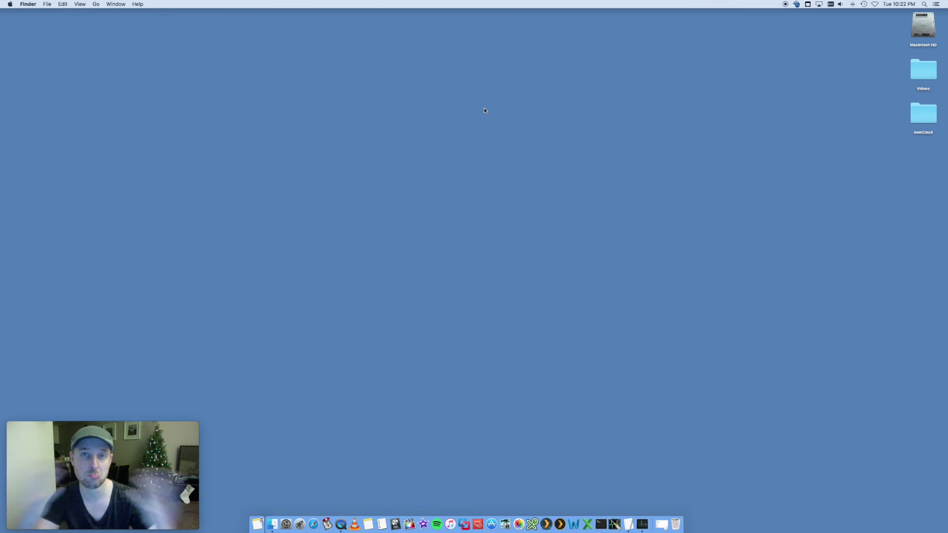